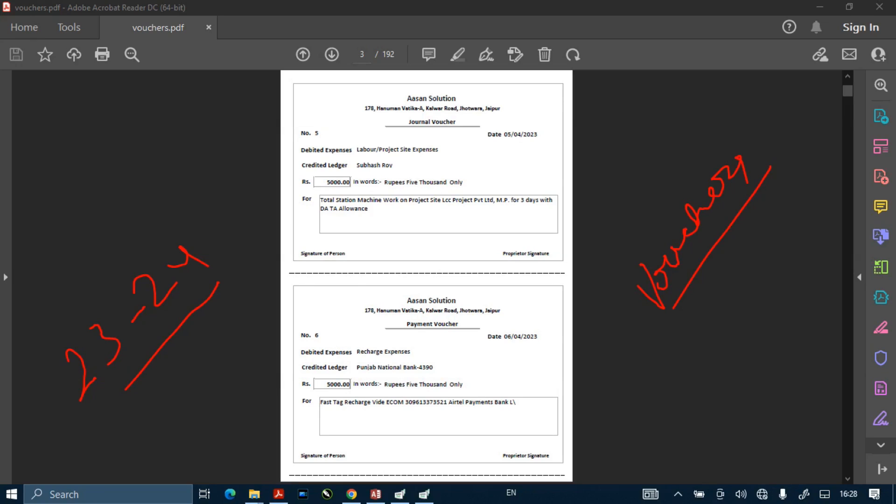
{"action": "left_click_drag", "start_coordinate": [483, 161], "coordinate": [501, 203]}
{"action": "left_click_drag", "start_coordinate": [424, 380], "coordinate": [496, 378]}
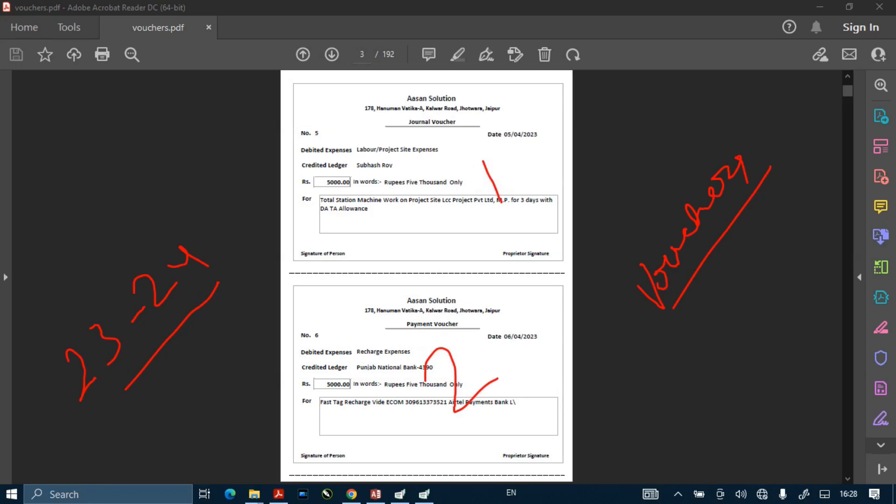
{"action": "mouse_move", "coordinate": [409, 32]}
{"action": "left_mouse_down"}
{"action": "mouse_move", "coordinate": [346, 34]}
{"action": "mouse_move", "coordinate": [423, 56]}
{"action": "left_mouse_up"}
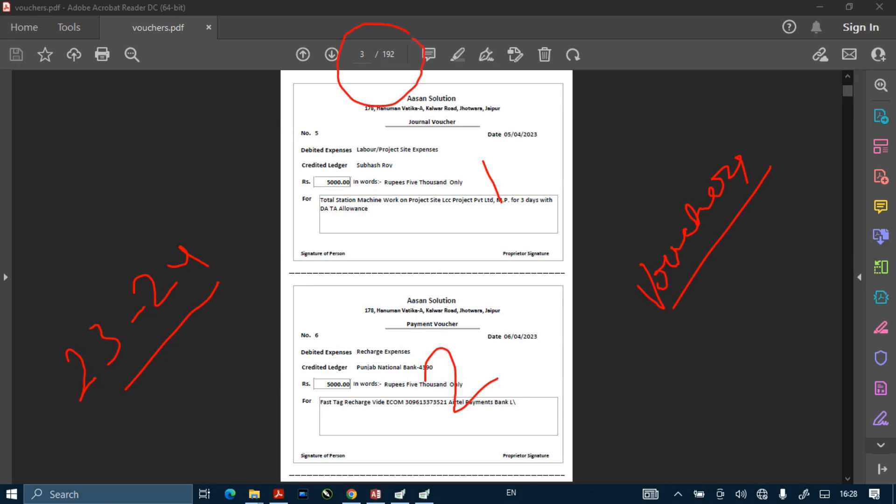
{"action": "left_click_drag", "start_coordinate": [619, 385], "coordinate": [639, 414]}
{"action": "left_click_drag", "start_coordinate": [654, 359], "coordinate": [680, 390]}
{"action": "left_click_drag", "start_coordinate": [676, 346], "coordinate": [712, 367]}
{"action": "left_click_drag", "start_coordinate": [726, 331], "coordinate": [719, 360]}
{"action": "left_click_drag", "start_coordinate": [717, 345], "coordinate": [733, 340]}
{"action": "left_click_drag", "start_coordinate": [741, 303], "coordinate": [781, 311]}
{"action": "left_click_drag", "start_coordinate": [659, 437], "coordinate": [793, 331]}
{"action": "mouse_move", "coordinate": [713, 426]}
{"action": "left_mouse_down"}
{"action": "mouse_move", "coordinate": [736, 404]}
{"action": "mouse_move", "coordinate": [738, 447]}
{"action": "left_mouse_up"}
{"action": "left_click_drag", "start_coordinate": [775, 387], "coordinate": [833, 394]}
{"action": "mouse_move", "coordinate": [785, 360]}
{"action": "left_mouse_down"}
{"action": "mouse_move", "coordinate": [666, 482]}
{"action": "mouse_move", "coordinate": [769, 361]}
{"action": "left_mouse_up"}
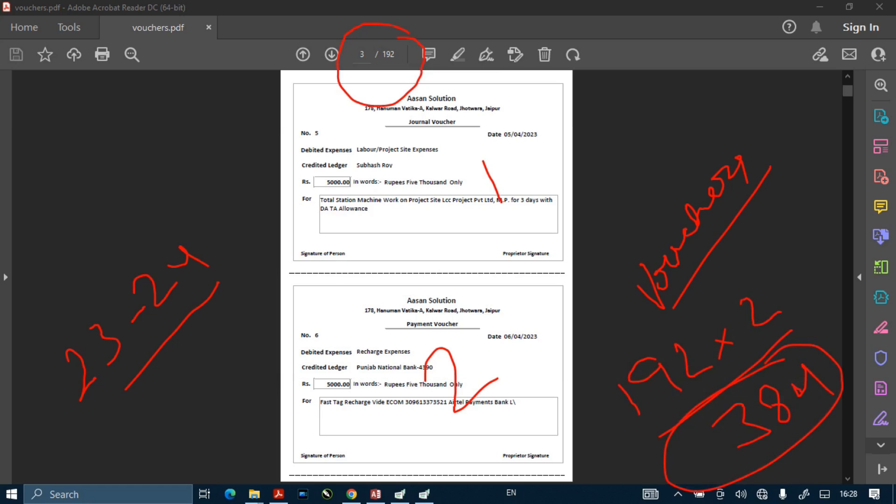
{"action": "left_click_drag", "start_coordinate": [618, 154], "coordinate": [703, 83]}
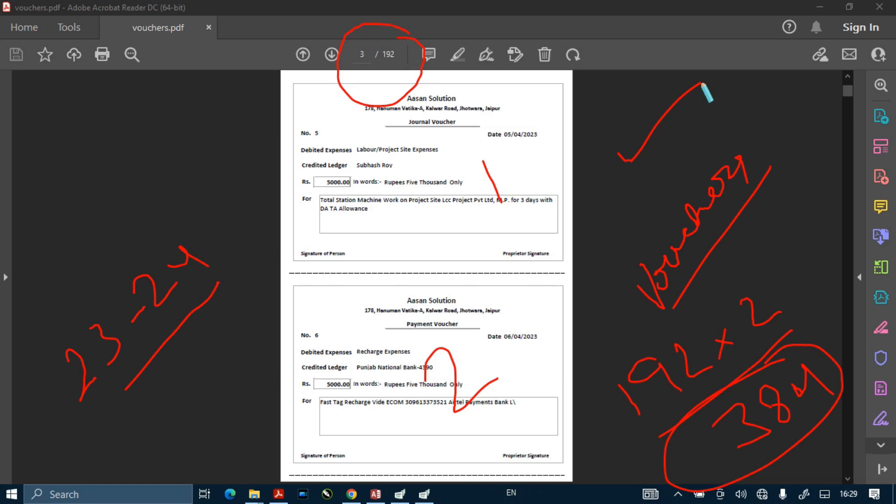
{"action": "key", "text": "Escape"}
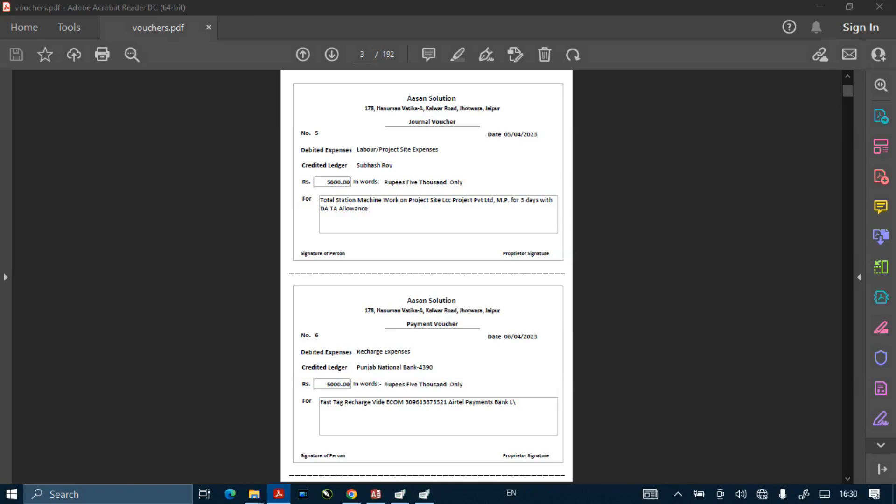
{"action": "mouse_move", "coordinate": [497, 243]}
{"action": "left_mouse_down"}
{"action": "mouse_move", "coordinate": [523, 265]}
{"action": "mouse_move", "coordinate": [504, 260]}
{"action": "left_mouse_up"}
{"action": "left_click_drag", "start_coordinate": [301, 243], "coordinate": [293, 261]}
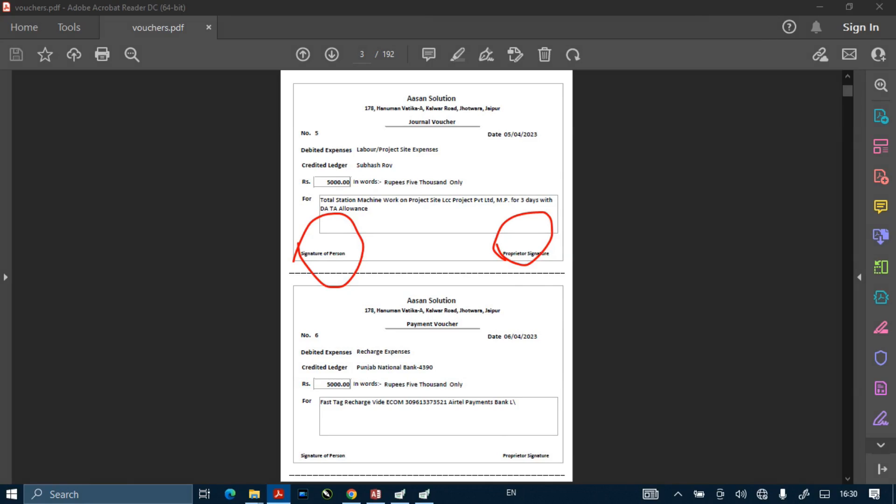
{"action": "left_click_drag", "start_coordinate": [495, 420], "coordinate": [514, 401]}
{"action": "mouse_move", "coordinate": [331, 409]}
{"action": "left_mouse_down"}
{"action": "mouse_move", "coordinate": [292, 429]}
{"action": "mouse_move", "coordinate": [334, 411]}
{"action": "left_mouse_up"}
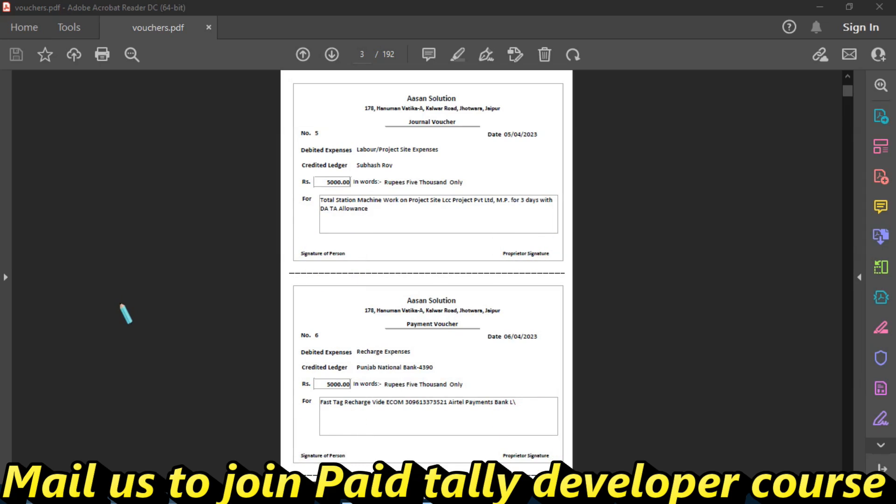
{"action": "left_click_drag", "start_coordinate": [43, 239], "coordinate": [59, 282]}
{"action": "left_click", "coordinate": [82, 247]}
{"action": "mouse_move", "coordinate": [98, 216]}
{"action": "left_mouse_down"}
{"action": "mouse_move", "coordinate": [135, 194]}
{"action": "mouse_move", "coordinate": [144, 255]}
{"action": "left_mouse_up"}
{"action": "mouse_move", "coordinate": [159, 201]}
{"action": "left_mouse_down"}
{"action": "mouse_move", "coordinate": [179, 230]}
{"action": "mouse_move", "coordinate": [161, 244]}
{"action": "left_mouse_up"}
{"action": "left_click_drag", "start_coordinate": [224, 172], "coordinate": [262, 185]}
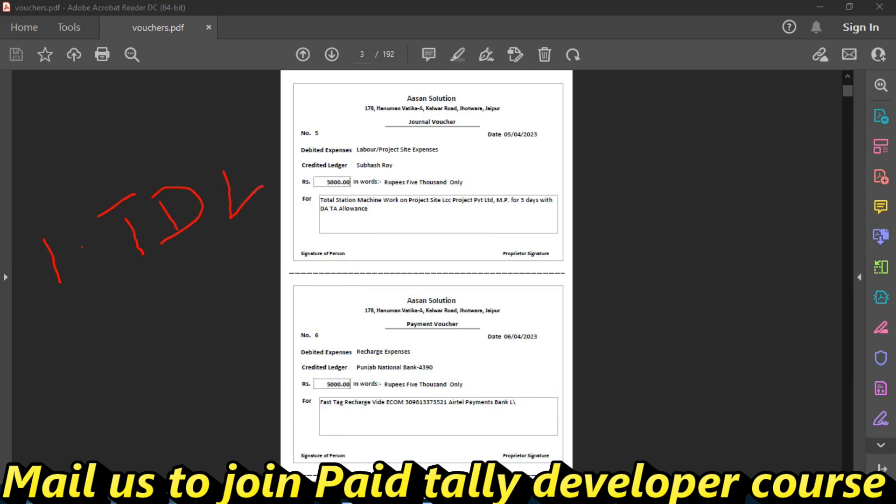
{"action": "mouse_move", "coordinate": [600, 301]}
{"action": "left_mouse_down"}
{"action": "mouse_move", "coordinate": [620, 298]}
{"action": "mouse_move", "coordinate": [645, 343]}
{"action": "left_mouse_up"}
{"action": "left_click", "coordinate": [656, 319]}
{"action": "left_click_drag", "start_coordinate": [667, 279], "coordinate": [686, 302]}
{"action": "mouse_move", "coordinate": [685, 301]}
{"action": "left_mouse_down"}
{"action": "mouse_move", "coordinate": [722, 282]}
{"action": "mouse_move", "coordinate": [703, 266]}
{"action": "mouse_move", "coordinate": [737, 267]}
{"action": "left_mouse_up"}
{"action": "mouse_move", "coordinate": [738, 241]}
{"action": "left_mouse_down"}
{"action": "mouse_move", "coordinate": [761, 249]}
{"action": "mouse_move", "coordinate": [764, 216]}
{"action": "mouse_move", "coordinate": [810, 232]}
{"action": "mouse_move", "coordinate": [806, 241]}
{"action": "left_mouse_up"}
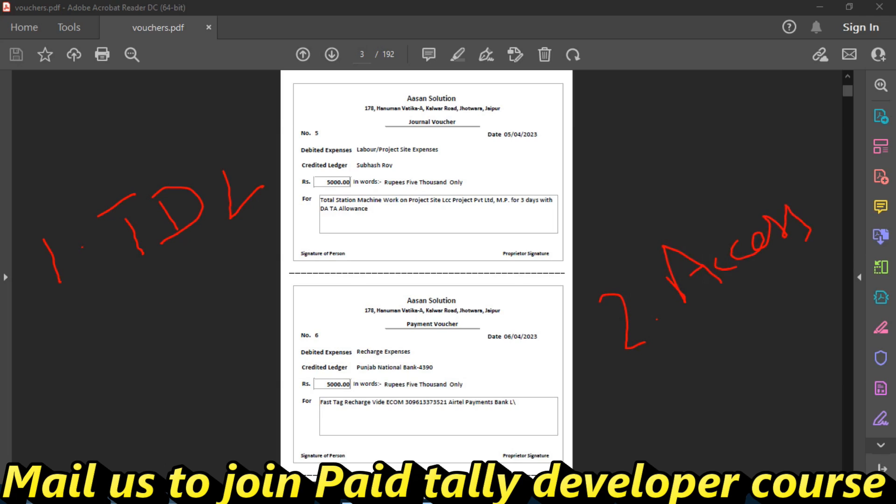
{"action": "left_click_drag", "start_coordinate": [562, 168], "coordinate": [634, 136]}
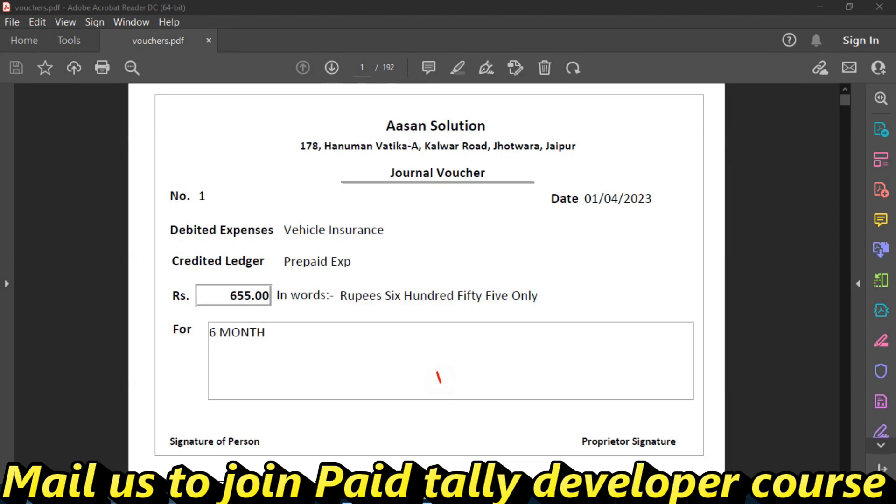
{"action": "left_click_drag", "start_coordinate": [437, 372], "coordinate": [458, 413]}
{"action": "left_click_drag", "start_coordinate": [437, 364], "coordinate": [477, 335]}
{"action": "left_click_drag", "start_coordinate": [467, 383], "coordinate": [494, 361]}
{"action": "left_click_drag", "start_coordinate": [472, 400], "coordinate": [505, 381]}
{"action": "mouse_move", "coordinate": [530, 345]}
{"action": "left_mouse_down"}
{"action": "mouse_move", "coordinate": [525, 369]}
{"action": "mouse_move", "coordinate": [569, 347]}
{"action": "left_mouse_up"}
{"action": "mouse_move", "coordinate": [571, 327]}
{"action": "left_mouse_down"}
{"action": "mouse_move", "coordinate": [589, 311]}
{"action": "mouse_move", "coordinate": [647, 307]}
{"action": "left_mouse_up"}
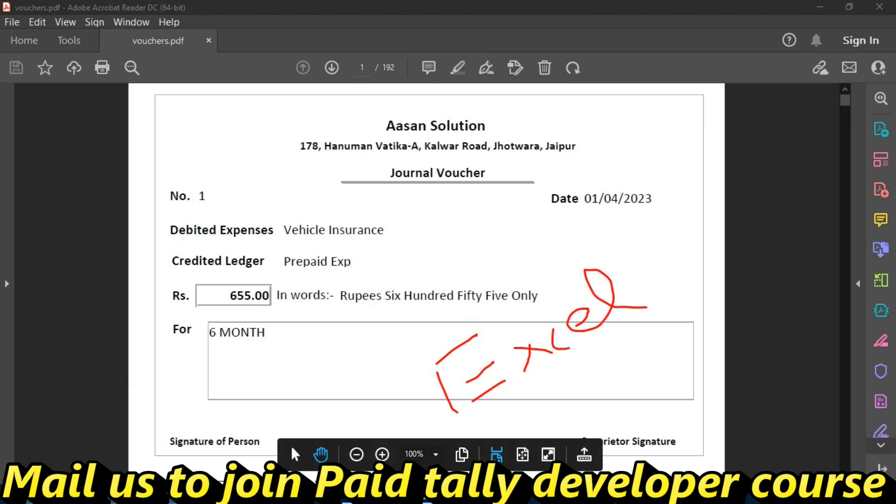
{"action": "mouse_move", "coordinate": [623, 188]}
{"action": "left_mouse_down"}
{"action": "mouse_move", "coordinate": [633, 176]}
{"action": "mouse_move", "coordinate": [700, 166]}
{"action": "left_mouse_up"}
{"action": "left_click", "coordinate": [673, 123]}
{"action": "mouse_move", "coordinate": [710, 125]}
{"action": "left_mouse_down"}
{"action": "mouse_move", "coordinate": [714, 146]}
{"action": "mouse_move", "coordinate": [737, 165]}
{"action": "mouse_move", "coordinate": [778, 122]}
{"action": "mouse_move", "coordinate": [791, 140]}
{"action": "mouse_move", "coordinate": [818, 116]}
{"action": "mouse_move", "coordinate": [853, 137]}
{"action": "left_mouse_up"}
{"action": "left_click_drag", "start_coordinate": [742, 152], "coordinate": [746, 165]}
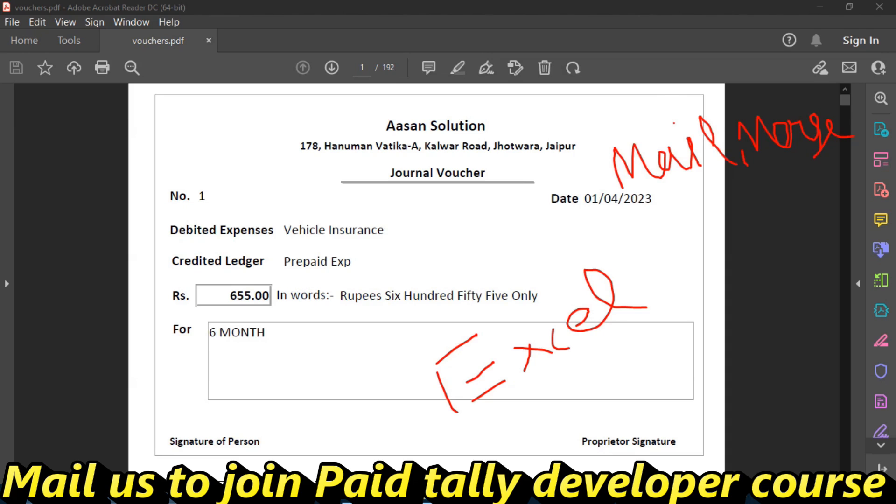
{"action": "mouse_move", "coordinate": [618, 422]}
{"action": "left_mouse_down"}
{"action": "mouse_move", "coordinate": [608, 390]}
{"action": "mouse_move", "coordinate": [659, 396]}
{"action": "left_mouse_up"}
{"action": "left_click_drag", "start_coordinate": [676, 343], "coordinate": [663, 399]}
{"action": "mouse_move", "coordinate": [726, 373]}
{"action": "left_mouse_down"}
{"action": "mouse_move", "coordinate": [728, 327]}
{"action": "mouse_move", "coordinate": [756, 335]}
{"action": "mouse_move", "coordinate": [841, 285]}
{"action": "left_mouse_up"}
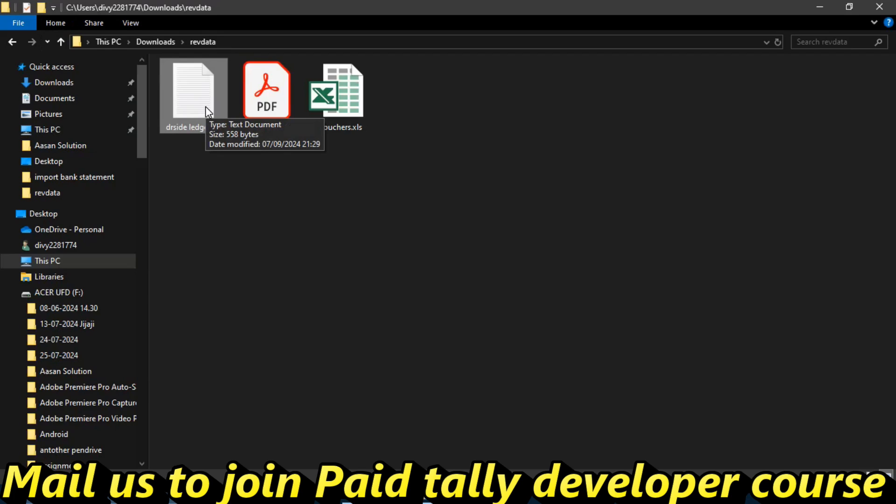
- Copy the full path of drside ledger.txt from its security properties, leaving the properties unchanged
{"action": "right_click", "coordinate": [205, 106]}
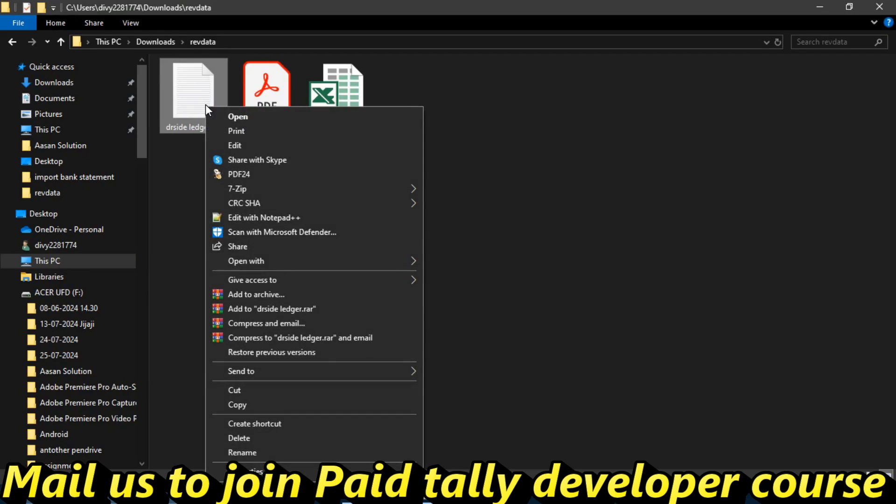
{"action": "left_click", "coordinate": [318, 470]}
{"action": "left_click", "coordinate": [265, 139]}
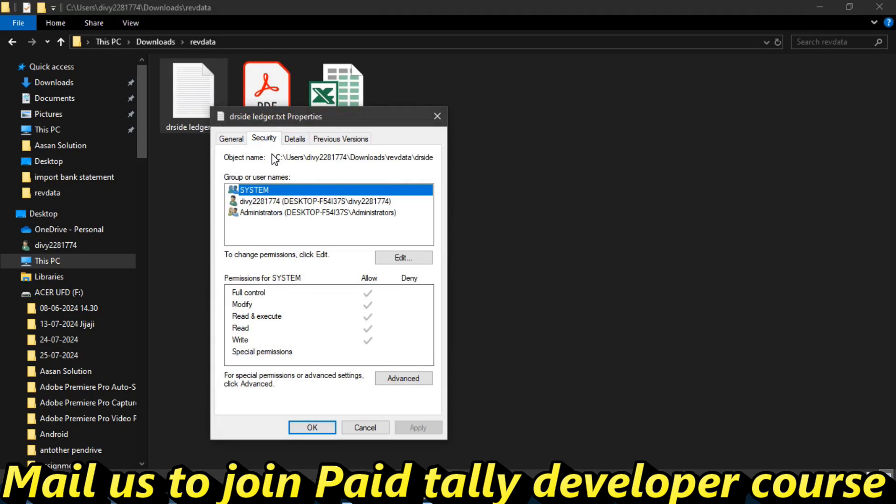
{"action": "left_click_drag", "start_coordinate": [276, 158], "coordinate": [439, 159]}
{"action": "key", "text": "ctrl+c"}
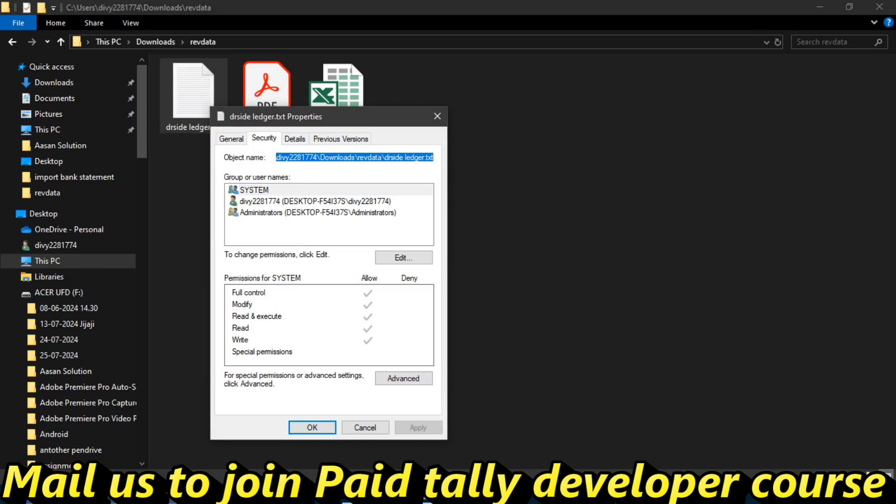
{"action": "left_click", "coordinate": [364, 423]}
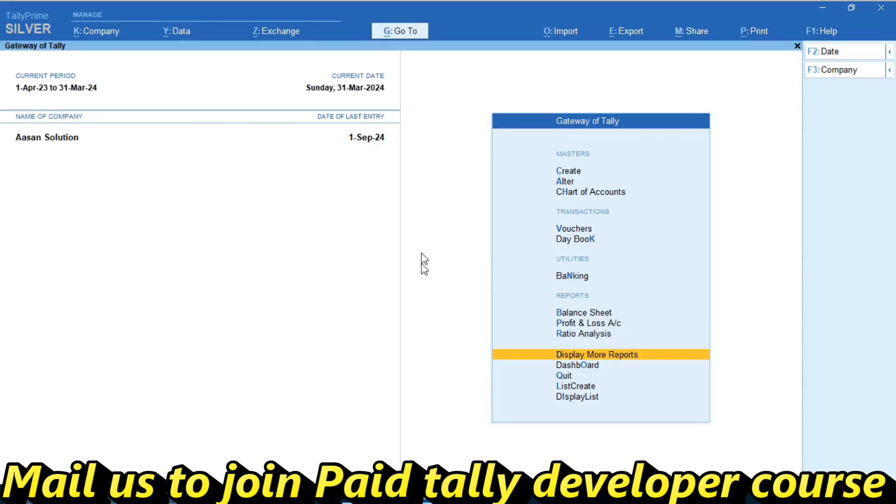
- Switch to TallyPrime and open the local TDL configuration for editing
{"action": "key", "text": "F1"}
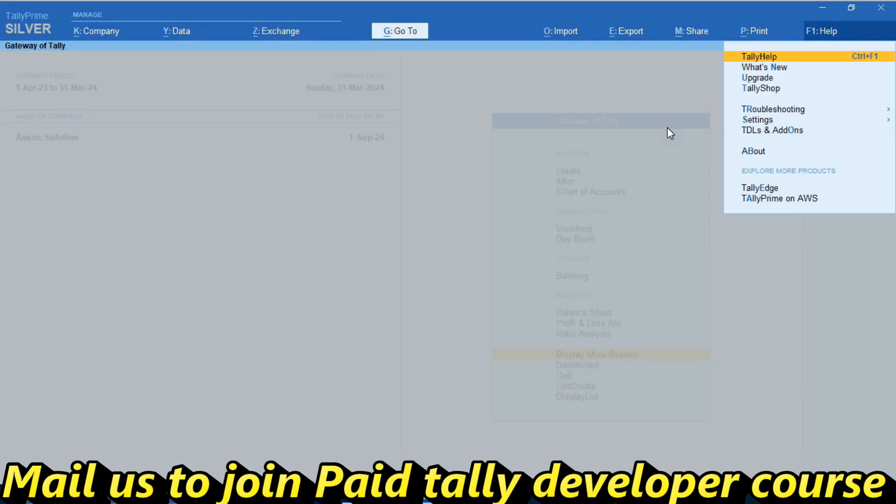
{"action": "key", "text": "Up"}
{"action": "key", "text": "Up"}
{"action": "key", "text": "Up"}
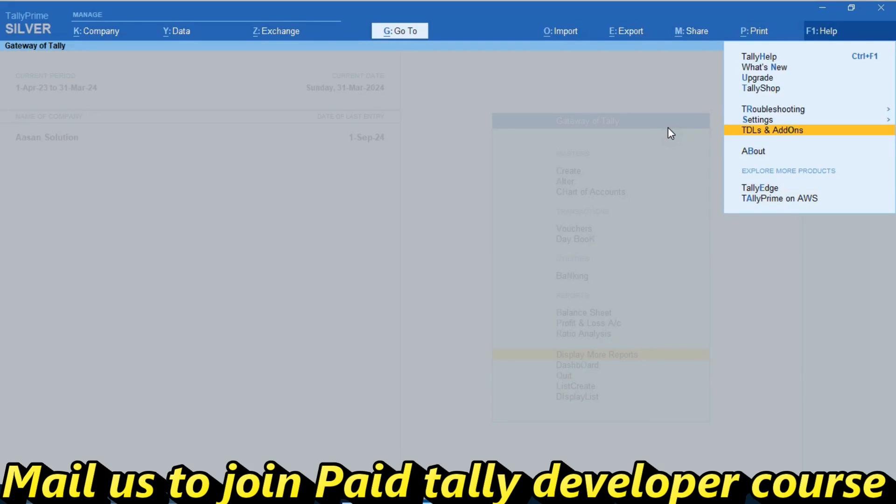
{"action": "key", "text": "Return"}
{"action": "key", "text": "F4"}
- Replace the fifth TDL entry with the copied drside ledger.txt path, keep Load TDL at Yes, and save the configuration
{"action": "key", "text": "Return"}
{"action": "key", "text": "Return"}
{"action": "key", "text": "Return"}
{"action": "key", "text": "Return"}
{"action": "key", "text": "Return"}
{"action": "key", "text": "Return"}
{"action": "key", "text": "Return"}
{"action": "key", "text": "Return"}
{"action": "key", "text": "Return"}
{"action": "key", "text": "BackSpace"}
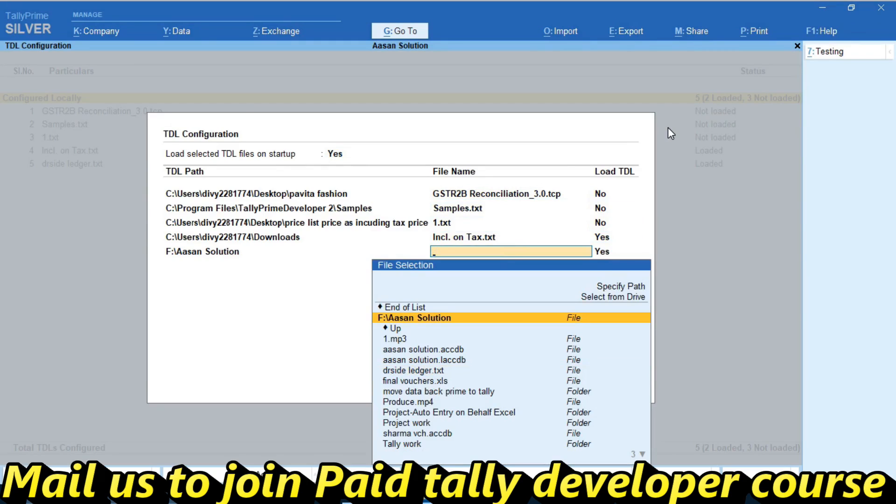
{"action": "key", "text": "ctrl+v"}
{"action": "key", "text": "Return"}
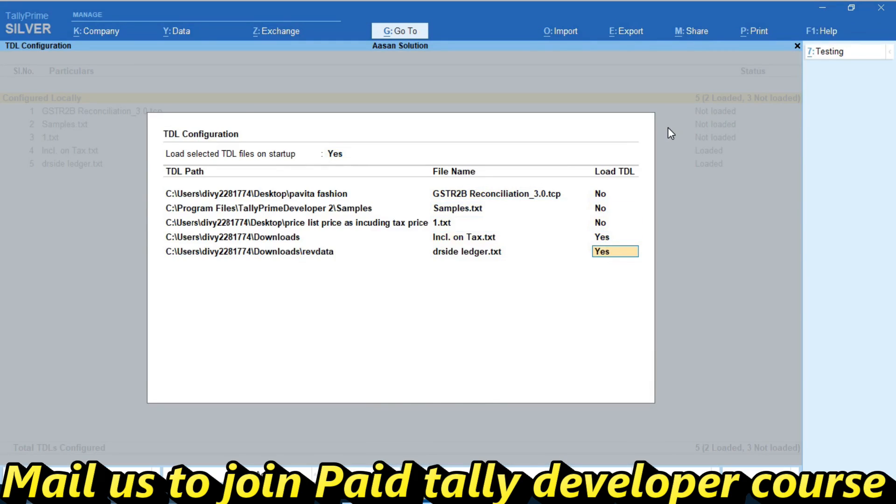
{"action": "key", "text": "Return"}
{"action": "key", "text": "Return"}
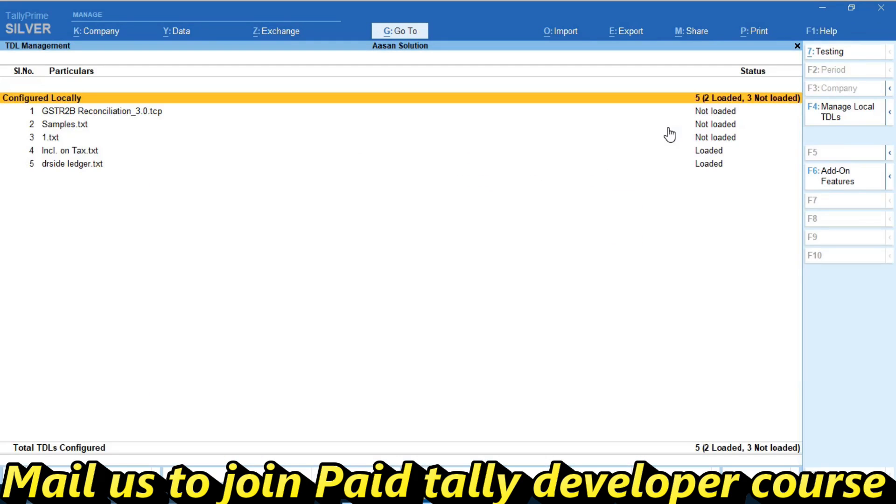
- Check the file path and load status of drside ledger.txt in the TDL list, and return to the Gateway of Tally
{"action": "key", "text": "Up"}
{"action": "key", "text": "shift+Return"}
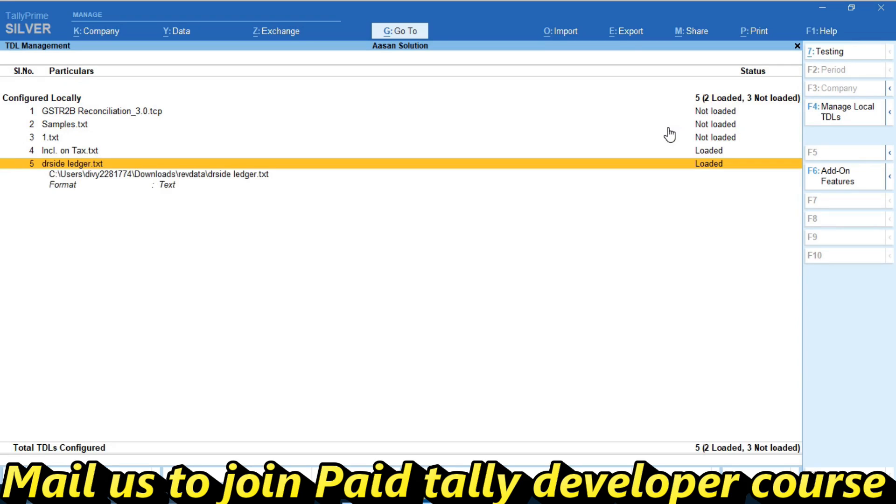
{"action": "key", "text": "Escape"}
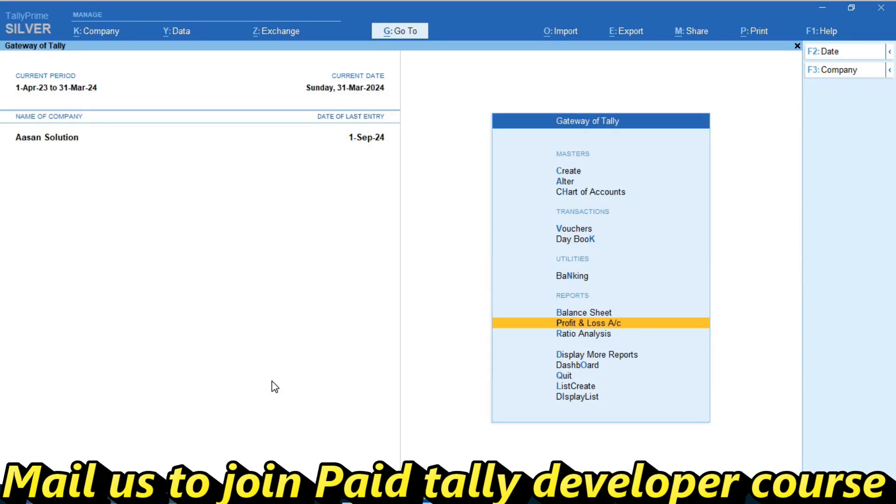
- Examine the detailed Profit & Loss A/c and the ledgers inside the Exp group under Indirect Expenses
{"action": "key", "text": "Return"}
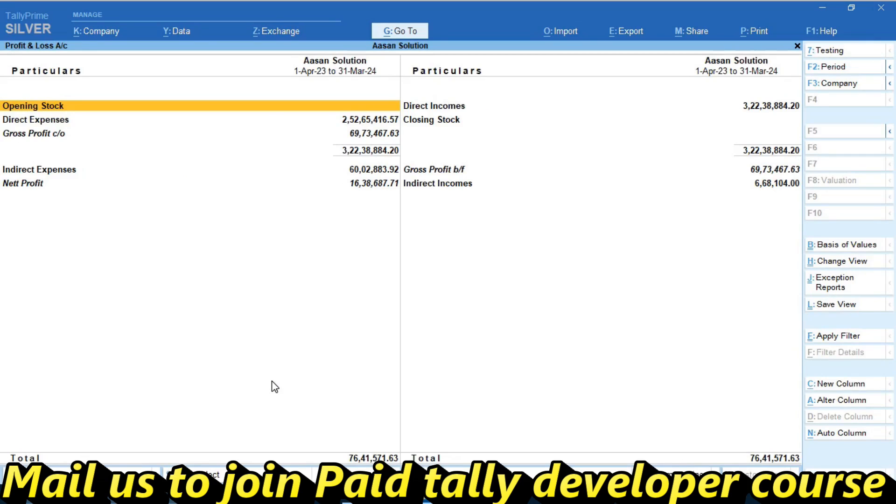
{"action": "key", "text": "alt+F5"}
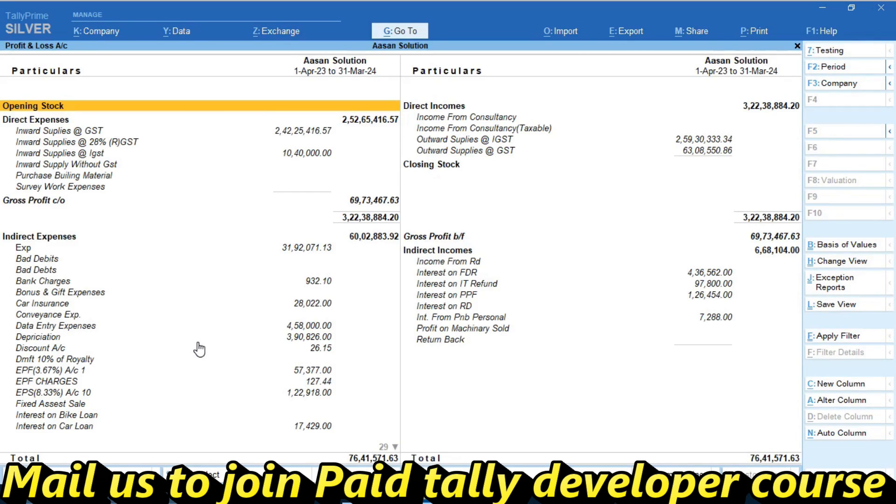
{"action": "key", "text": "Down"}
{"action": "key", "text": "Down"}
{"action": "key", "text": "Down"}
{"action": "key", "text": "Down"}
{"action": "key", "text": "Down"}
{"action": "key", "text": "Down"}
{"action": "key", "text": "Down"}
{"action": "key", "text": "Down"}
{"action": "key", "text": "Down"}
{"action": "key", "text": "Down"}
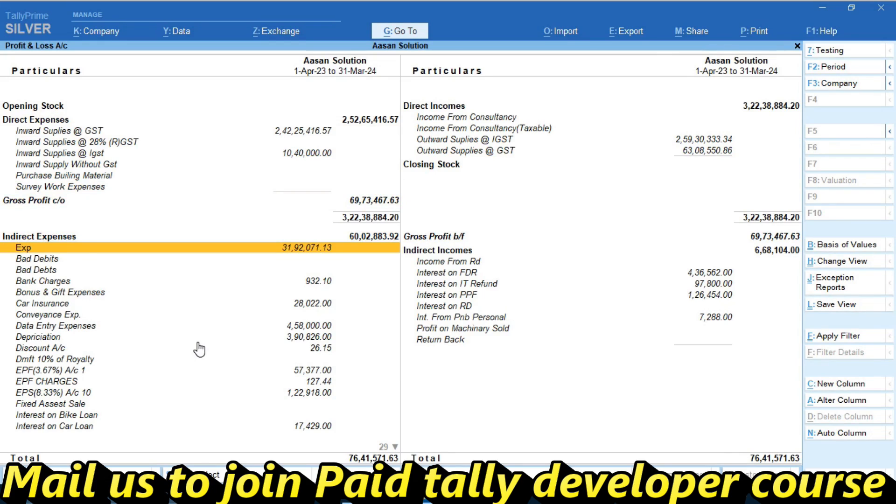
{"action": "key", "text": "Return"}
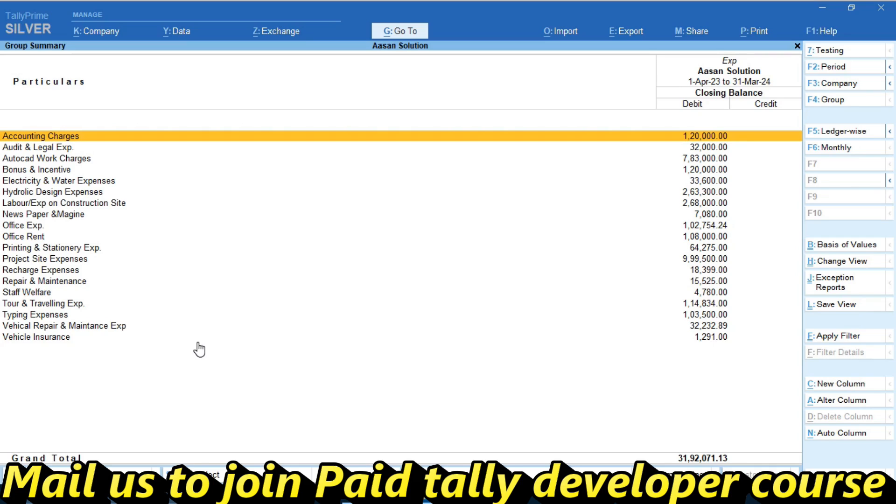
{"action": "key", "text": "Escape"}
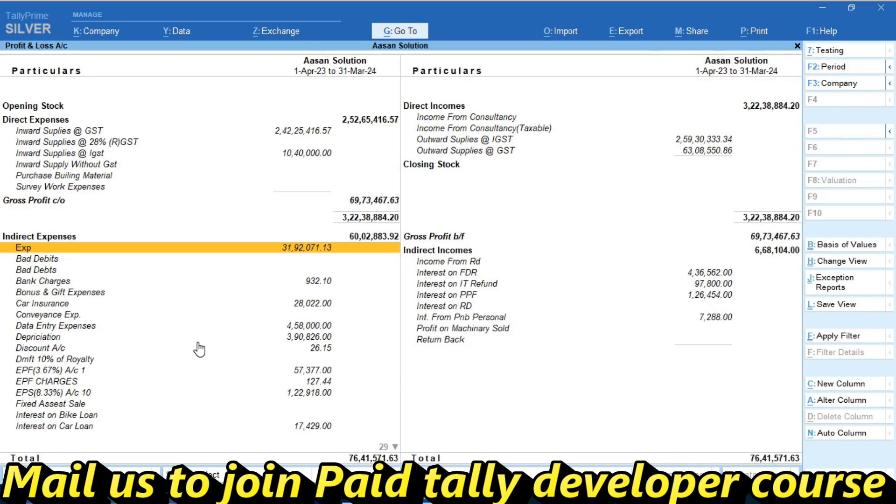
- Regroup the Data Entry Expenses ledger in the Indirect Expenses summary under Exp and save the ledger
{"action": "key", "text": "Up"}
{"action": "key", "text": "Return"}
{"action": "key", "text": "Down"}
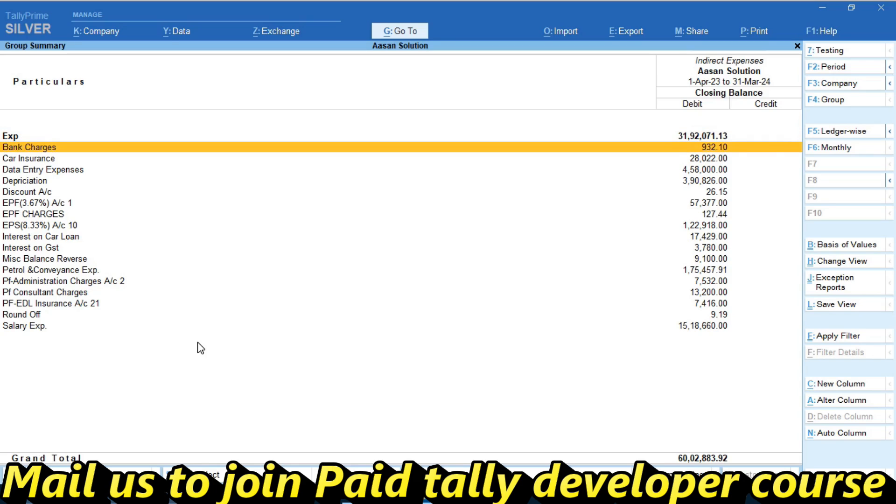
{"action": "key", "text": "Down"}
{"action": "key", "text": "Down"}
{"action": "key", "text": "ctrl+Return"}
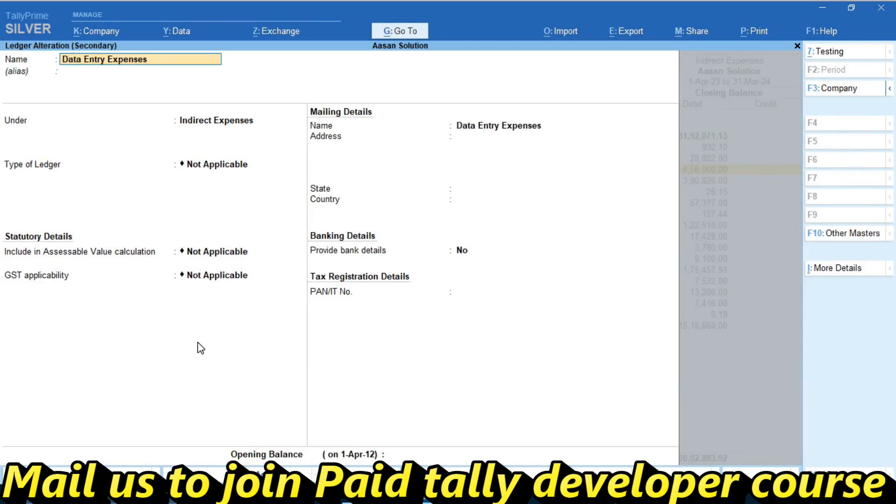
{"action": "type", "text": "ec"}
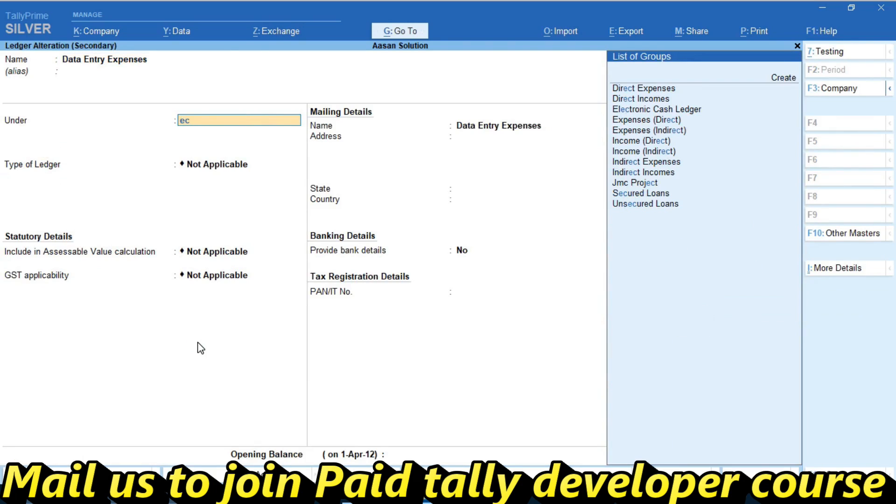
{"action": "key", "text": "BackSpace"}
{"action": "key", "text": "BackSpace"}
{"action": "type", "text": "Exp"}
{"action": "key", "text": "Return"}
{"action": "key", "text": "Return"}
{"action": "key", "text": "Return"}
{"action": "key", "text": "Return"}
{"action": "key", "text": "Return"}
{"action": "key", "text": "Return"}
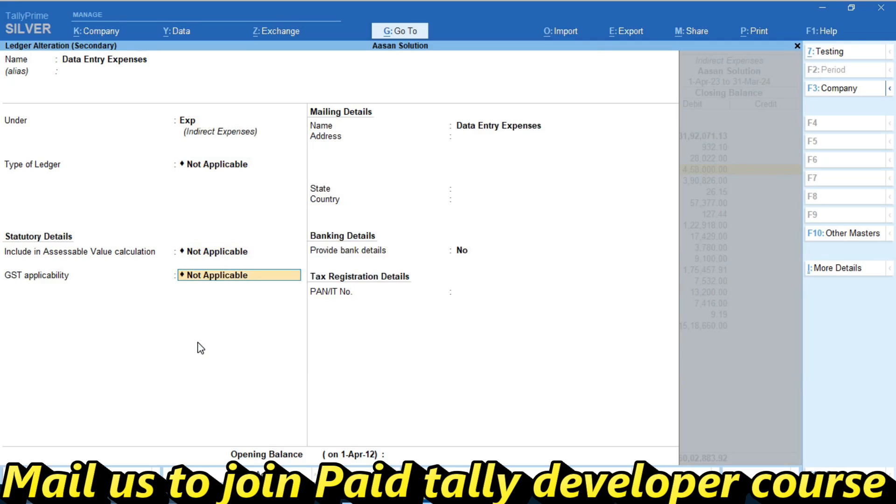
{"action": "key", "text": "y"}
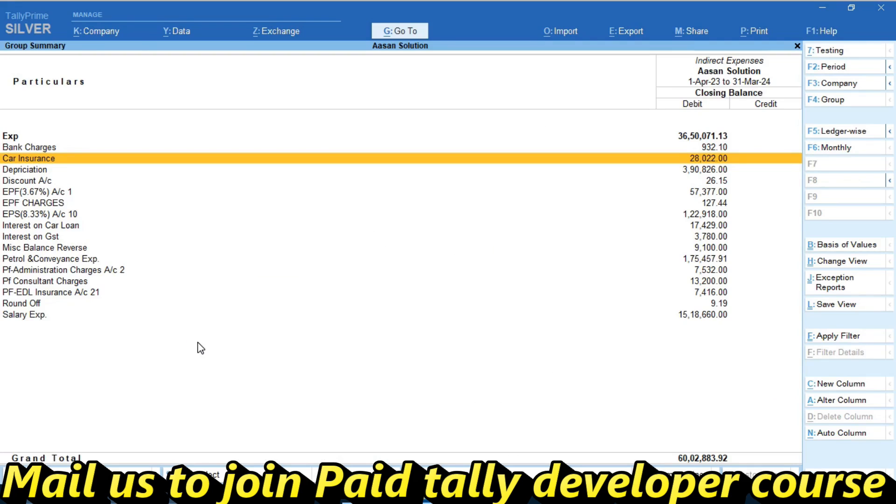
- Open the Car Insurance ledger from the Indirect Expenses summary for alteration and set its parent group to Exp
{"action": "key", "text": "ctrl+Return"}
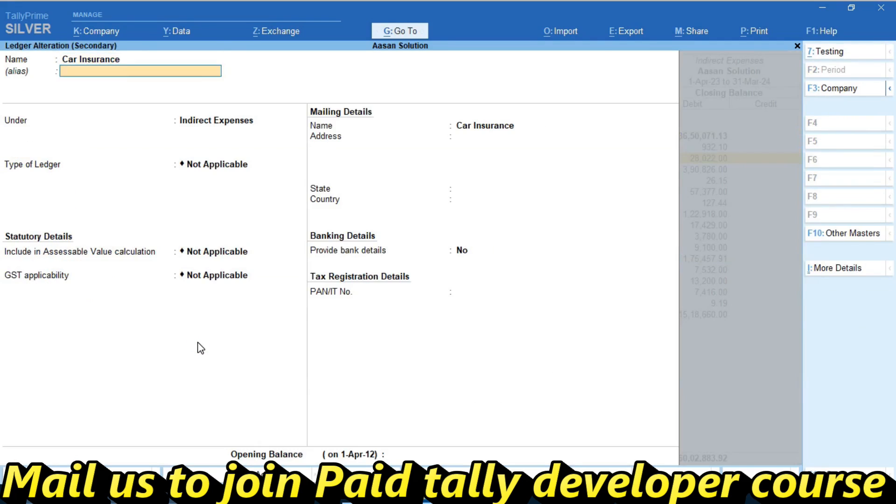
{"action": "key", "text": "Return"}
{"action": "type", "text": "Ec"}
{"action": "key", "text": "BackSpace"}
{"action": "type", "text": "xp"}
{"action": "key", "text": "Return"}
{"action": "key", "text": "BackSpace"}
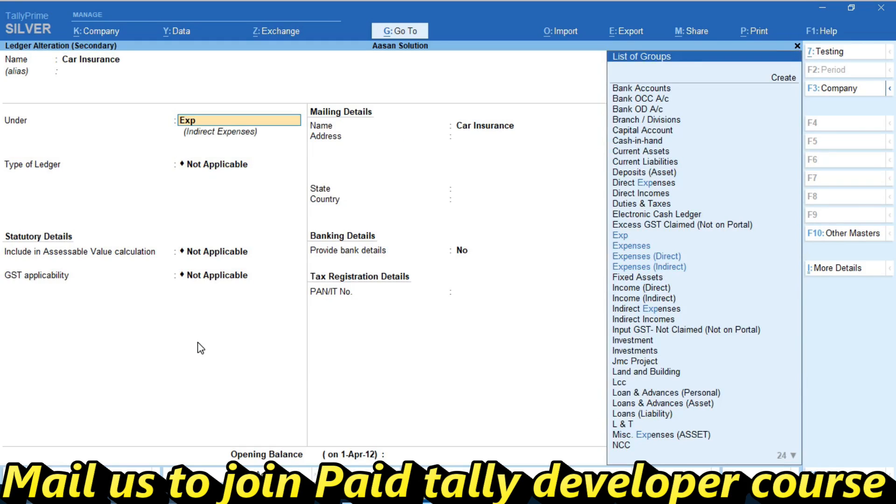
{"action": "key", "text": "alt+c"}
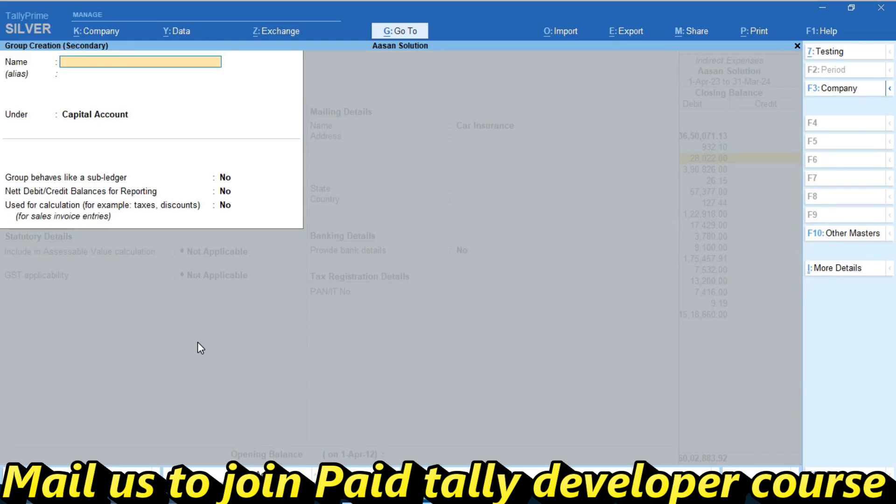
{"action": "type", "text": "Expesnes"}
{"action": "key", "text": "Return"}
{"action": "key", "text": "Return"}
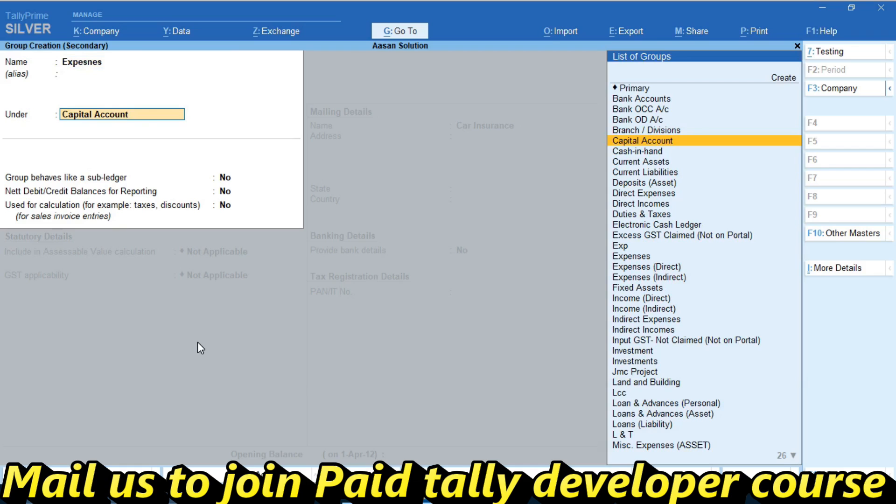
{"action": "type", "text": "Indi"}
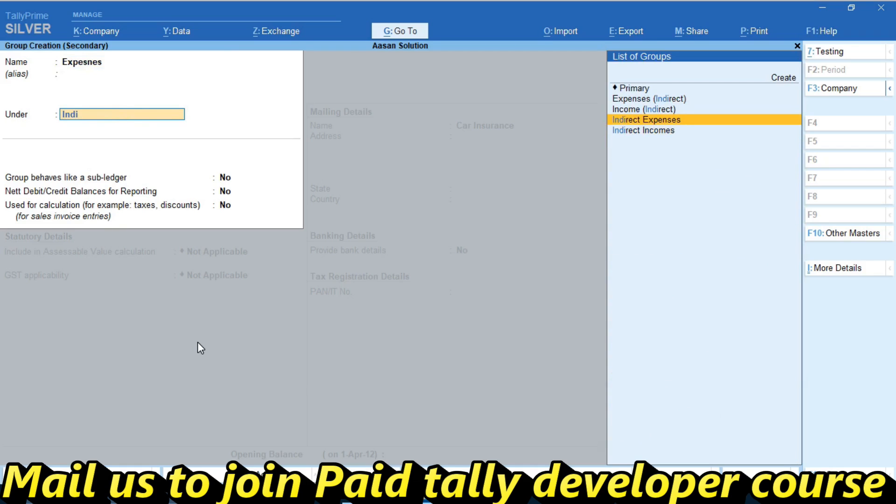
{"action": "key", "text": "BackSpace"}
{"action": "key", "text": "BackSpace"}
{"action": "key", "text": "BackSpace"}
{"action": "key", "text": "BackSpace"}
{"action": "key", "text": "Escape"}
{"action": "key", "text": "y"}
- Keep the remaining Car Insurance ledger details as they are and accept the altered master
{"action": "key", "text": "Return"}
{"action": "key", "text": "Return"}
{"action": "key", "text": "Return"}
{"action": "key", "text": "Return"}
{"action": "key", "text": "Return"}
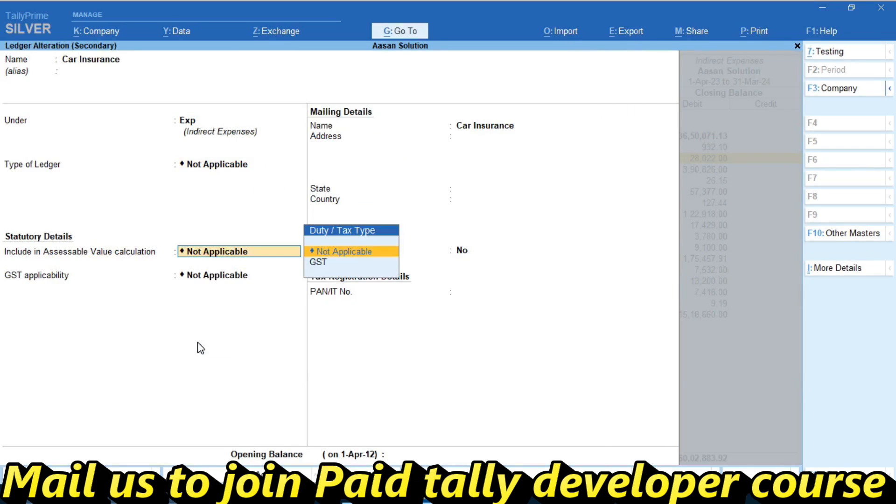
{"action": "key", "text": "Return"}
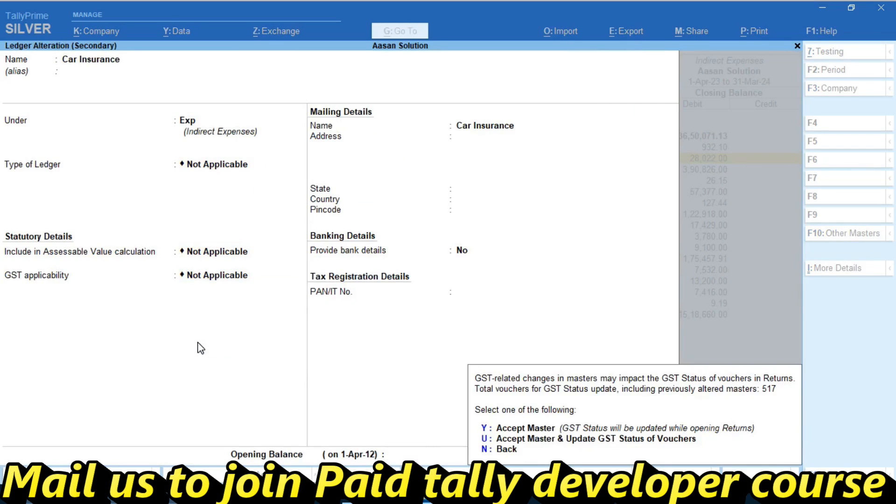
{"action": "key", "text": "y"}
- Regroup the Salary Exp. ledger in the Indirect Expenses summary under Exp and open the summary of the Exp group
{"action": "key", "text": "Up"}
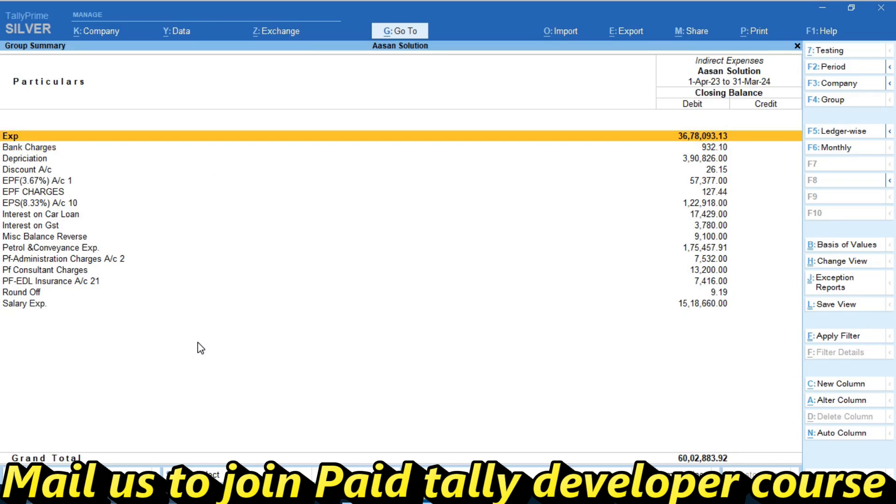
{"action": "key", "text": "Down"}
{"action": "key", "text": "Down"}
{"action": "key", "text": "Down"}
{"action": "key", "text": "Down"}
{"action": "key", "text": "Down"}
{"action": "key", "text": "Down"}
{"action": "key", "text": "Down"}
{"action": "key", "text": "Down"}
{"action": "key", "text": "Down"}
{"action": "key", "text": "Down"}
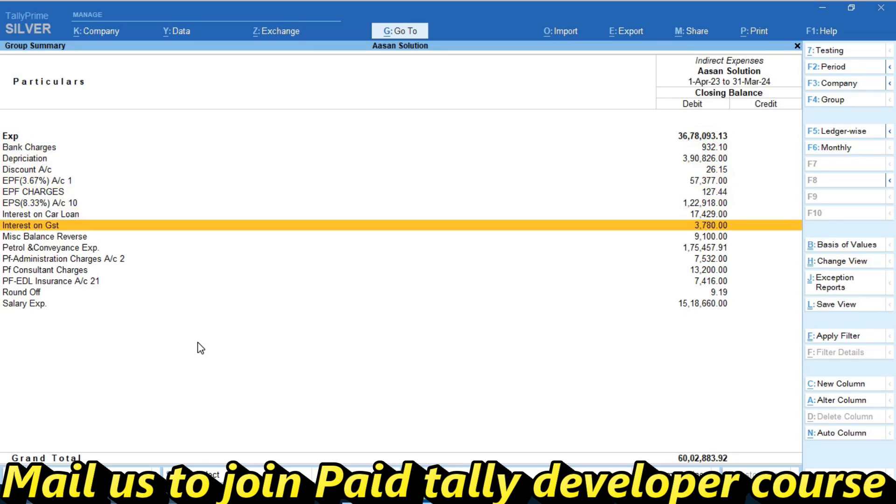
{"action": "key", "text": "Down"}
{"action": "key", "text": "Down"}
{"action": "key", "text": "Down"}
{"action": "key", "text": "Down"}
{"action": "key", "text": "Down"}
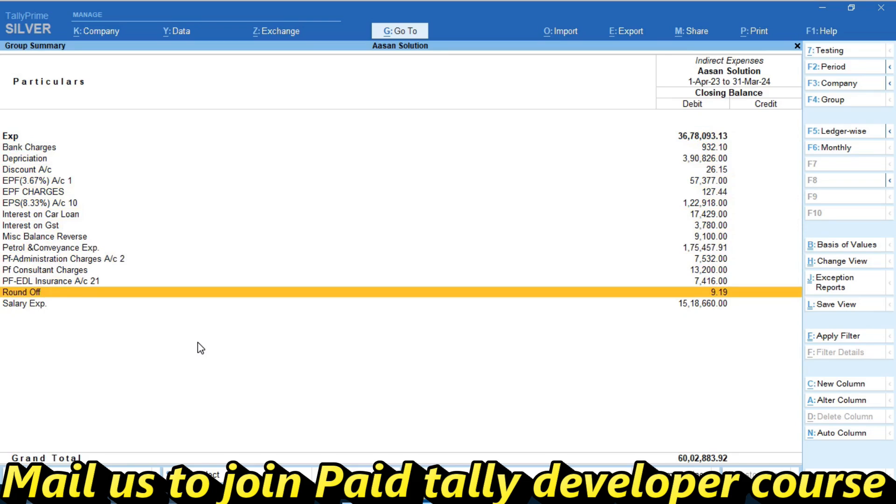
{"action": "key", "text": "ctrl+Return"}
{"action": "key", "text": "Return"}
{"action": "key", "text": "Return"}
{"action": "key", "text": "BackSpace"}
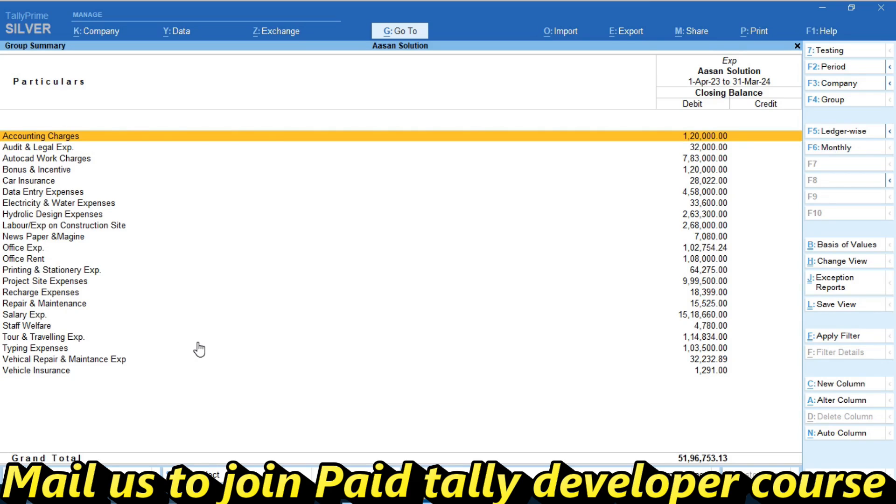
- Return to the Gateway of Tally and open the Group Vouchers account book for the Exp group
{"action": "key", "text": "Escape"}
{"action": "key", "text": "Escape"}
{"action": "key", "text": "Escape"}
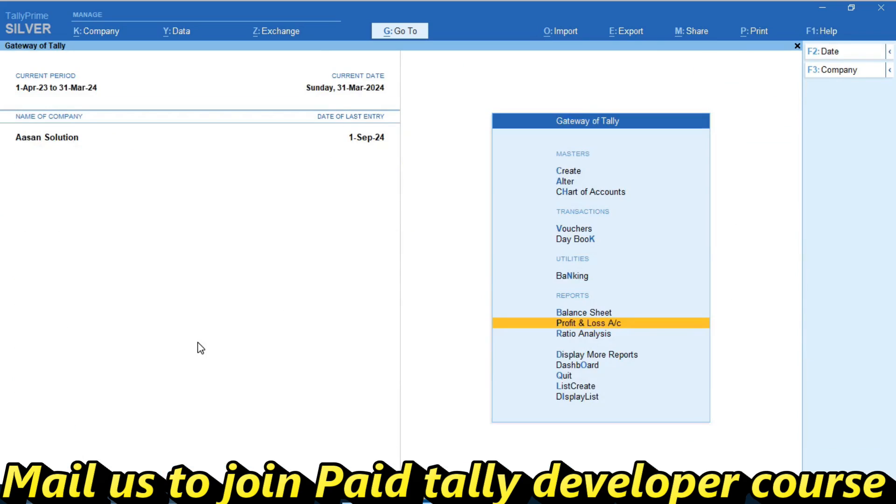
{"action": "key", "text": "d"}
{"action": "key", "text": "a"}
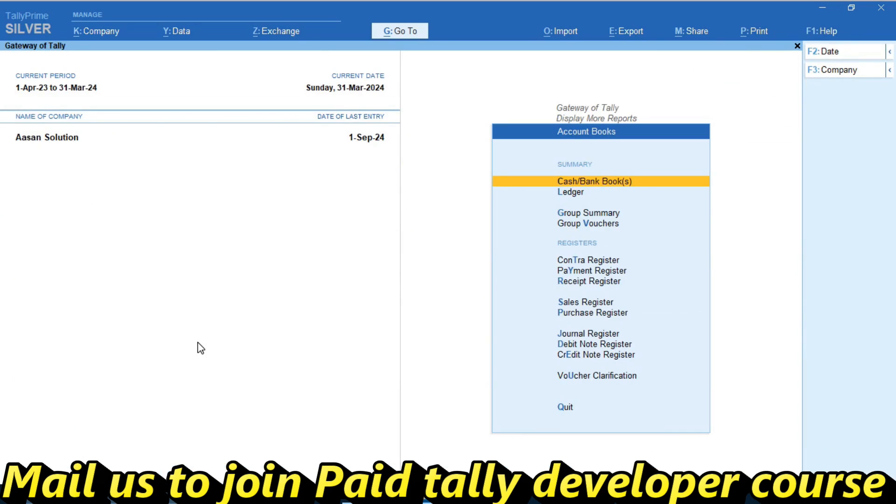
{"action": "key", "text": "Down"}
{"action": "key", "text": "Down"}
{"action": "key", "text": "Down"}
{"action": "key", "text": "Return"}
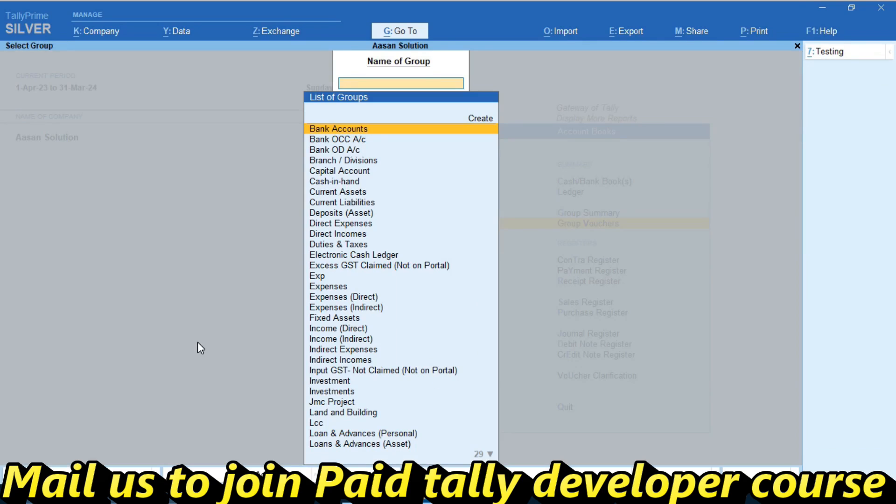
{"action": "type", "text": "Ex"}
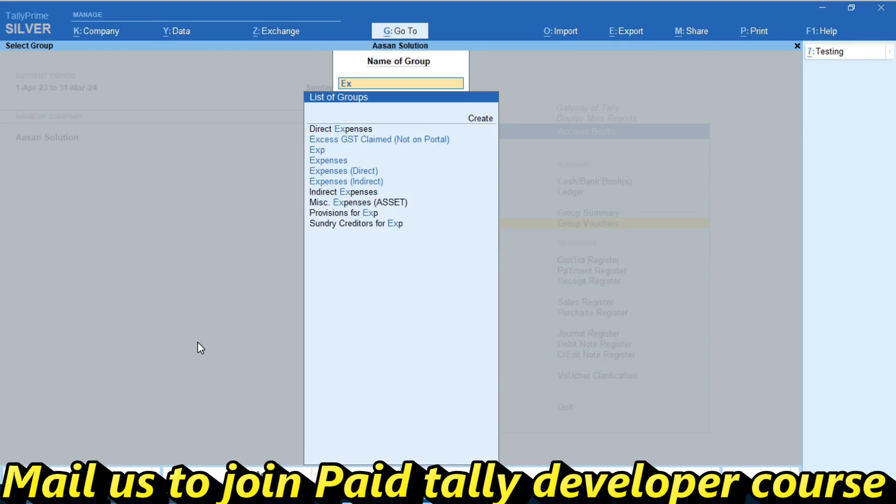
{"action": "type", "text": "p"}
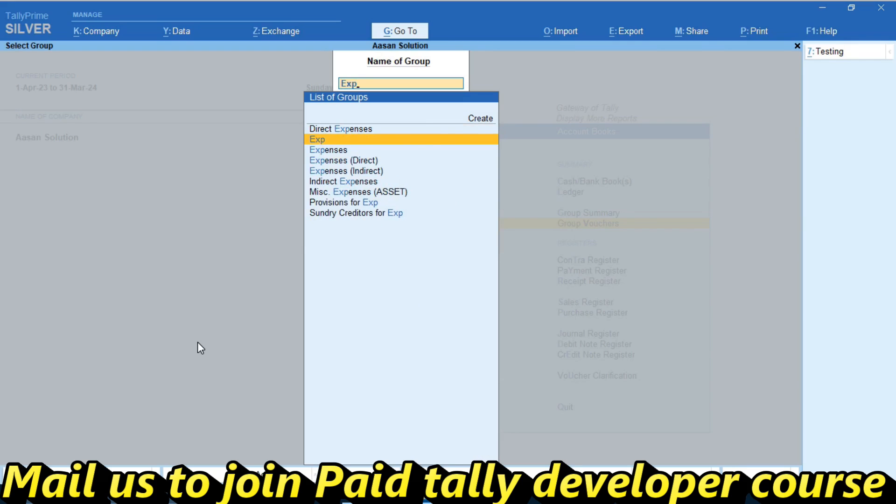
{"action": "key", "text": "Return"}
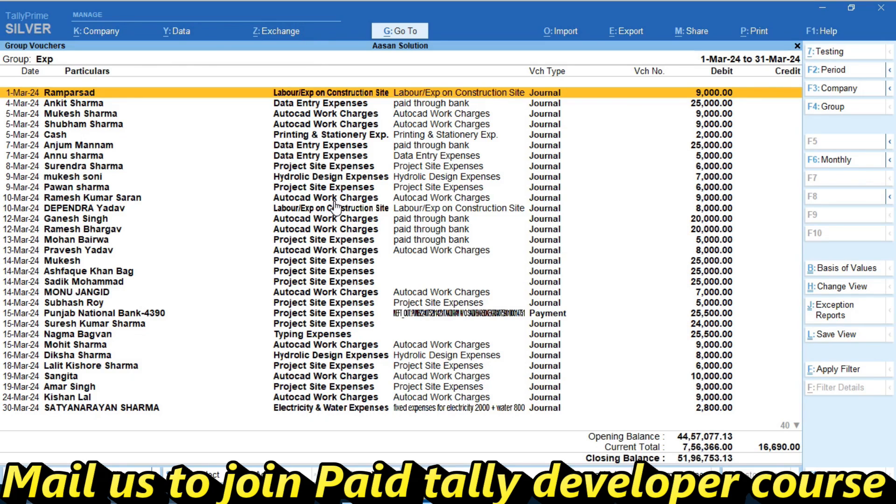
- Examine the debit and credit entries of the first 5-Mar-24 Autocad Work Charges journal voucher, and return to the voucher list
{"action": "key", "text": "Down"}
{"action": "key", "text": "Down"}
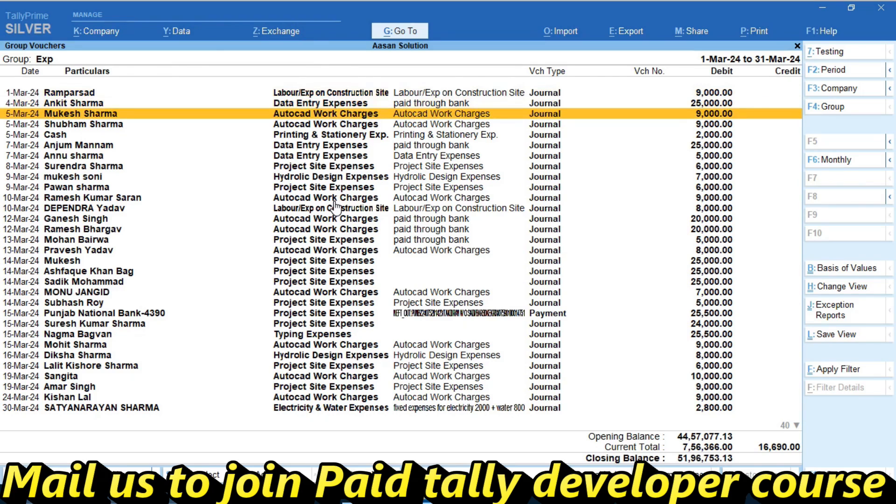
{"action": "key", "text": "Return"}
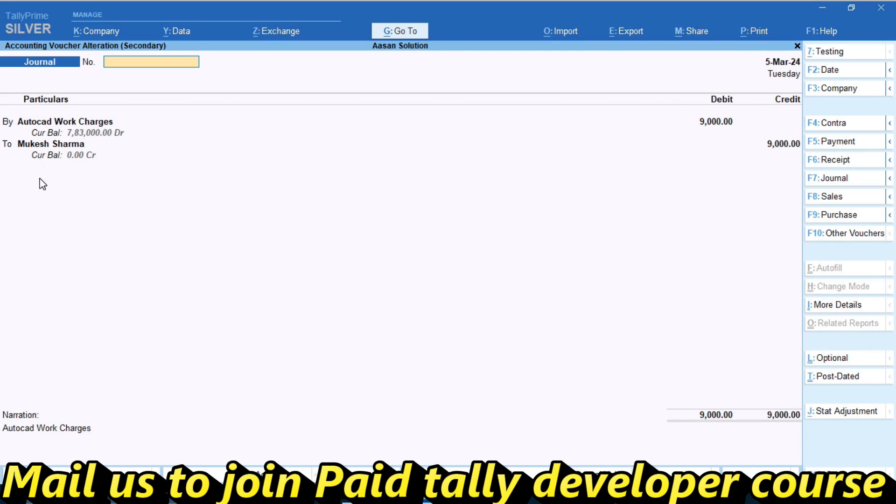
{"action": "key", "text": "Escape"}
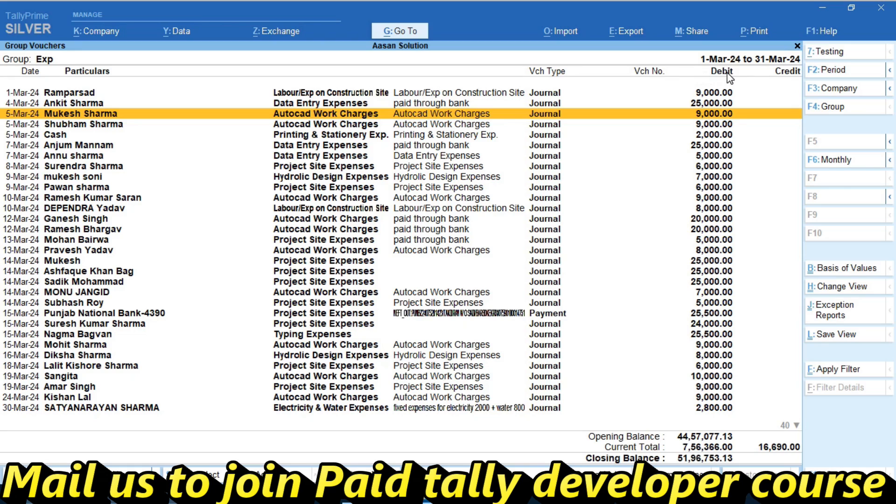
- Open the export configuration for the current Group Vouchers report and keep the file format as Excel (Spreadsheet)
{"action": "left_click", "coordinate": [640, 36]}
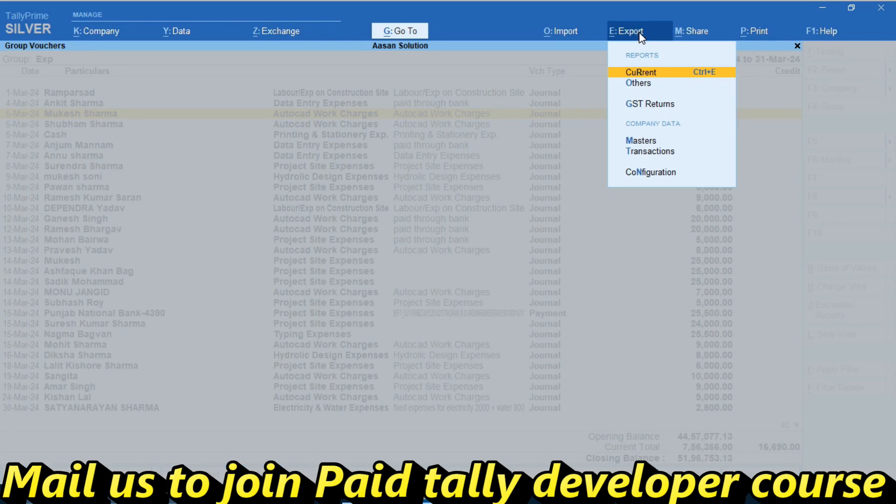
{"action": "key", "text": "Return"}
{"action": "key", "text": "c"}
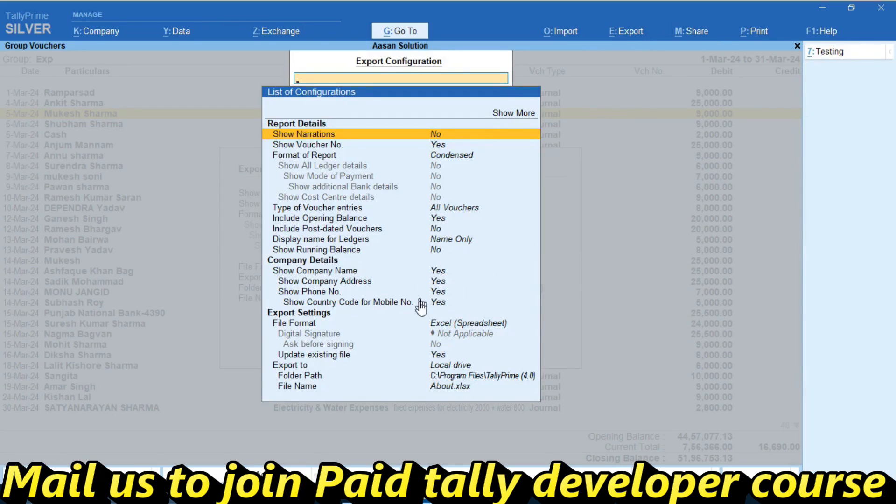
{"action": "left_click", "coordinate": [447, 323]}
{"action": "key", "text": "Escape"}
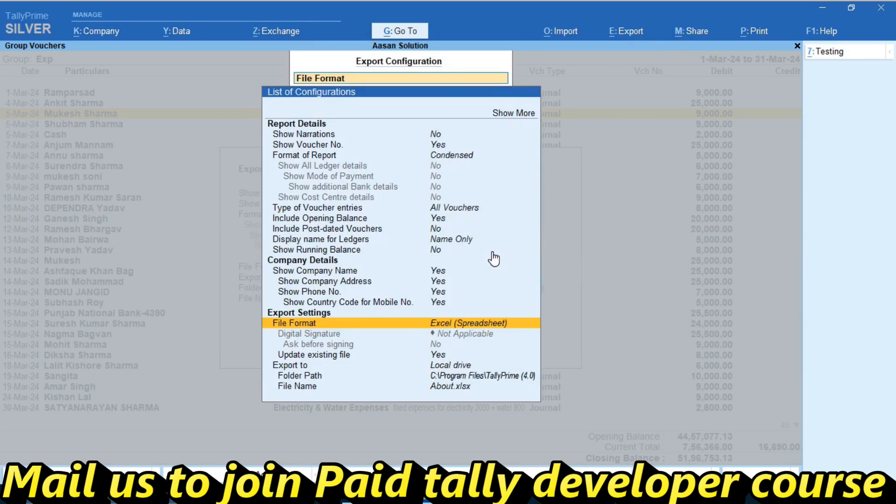
- Copy the path of the revdata folder in Downloads from File Explorer and set it as the export folder path in TallyPrime
{"action": "left_click", "coordinate": [484, 377]}
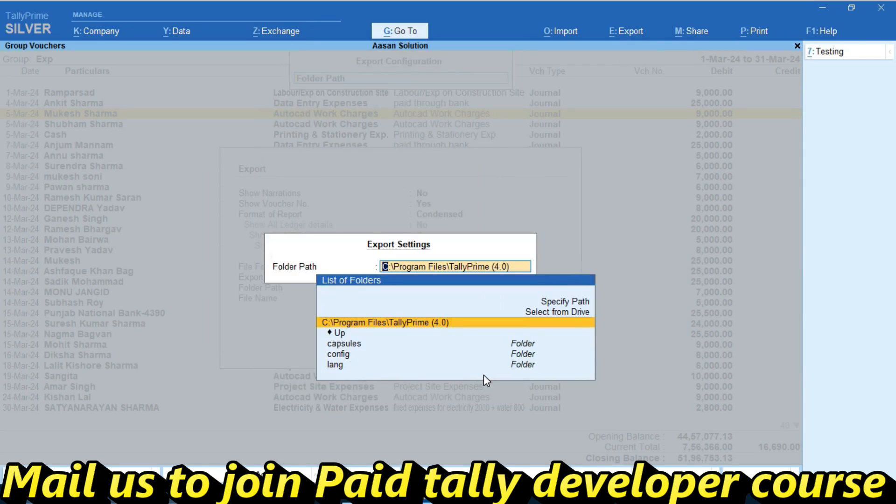
{"action": "key", "text": "alt+Tab"}
{"action": "left_click", "coordinate": [348, 41]}
{"action": "key", "text": "ctrl+c"}
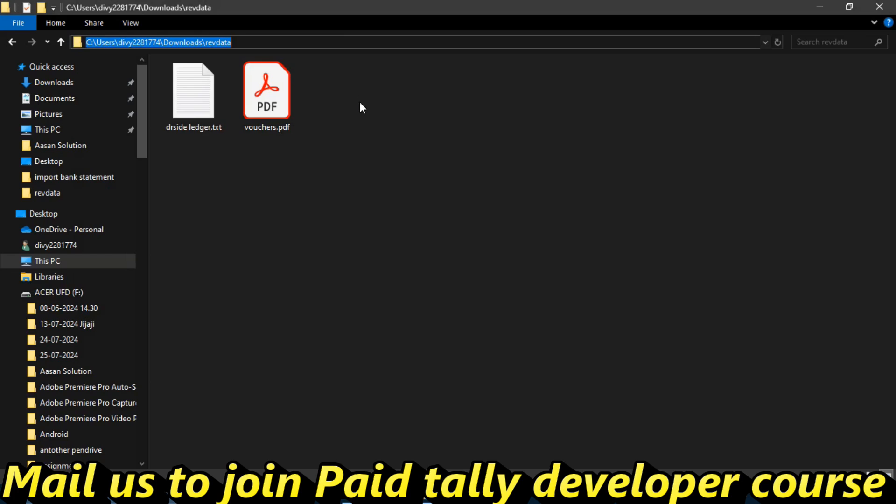
{"action": "key", "text": "alt+Tab"}
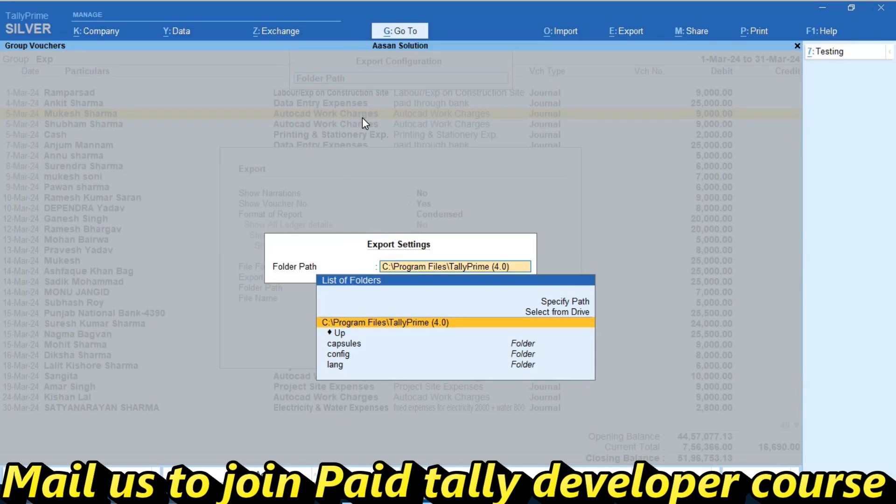
{"action": "key", "text": "ctrl+v"}
{"action": "key", "text": "Return"}
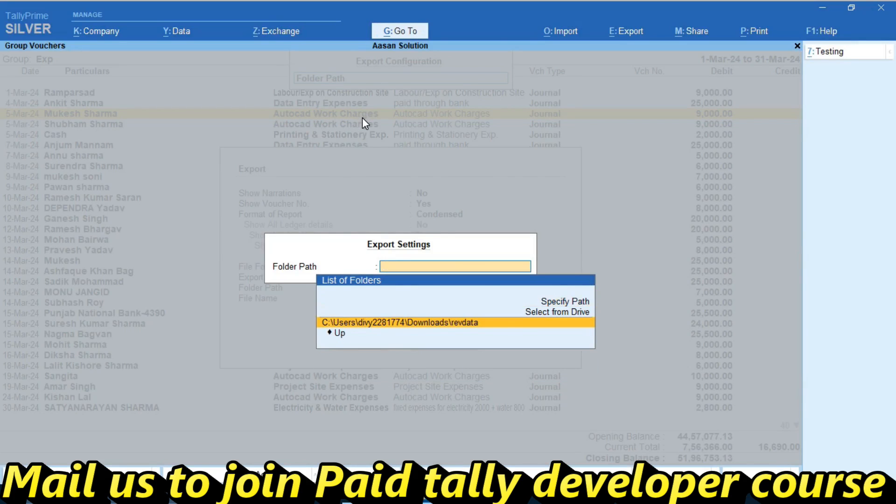
{"action": "key", "text": "Return"}
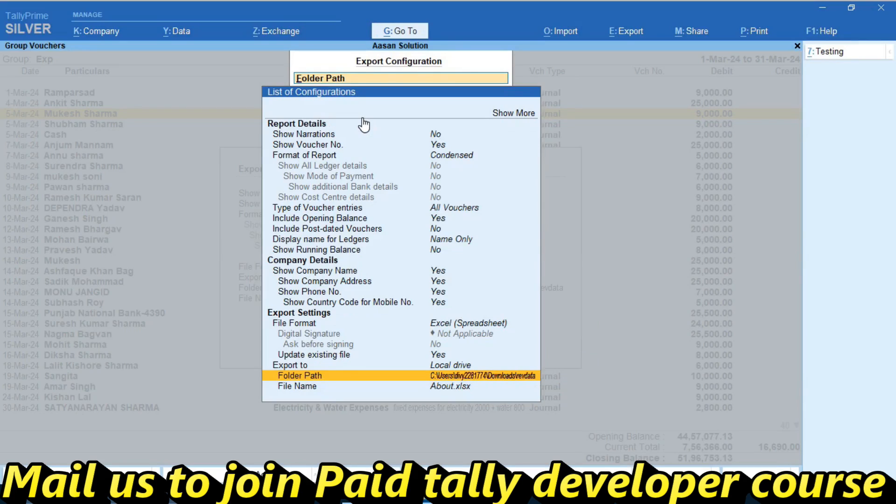
- Set the export file name to voucher and export the Exp group vouchers, opening the file in Excel despite its format mismatch
{"action": "key", "text": "Down"}
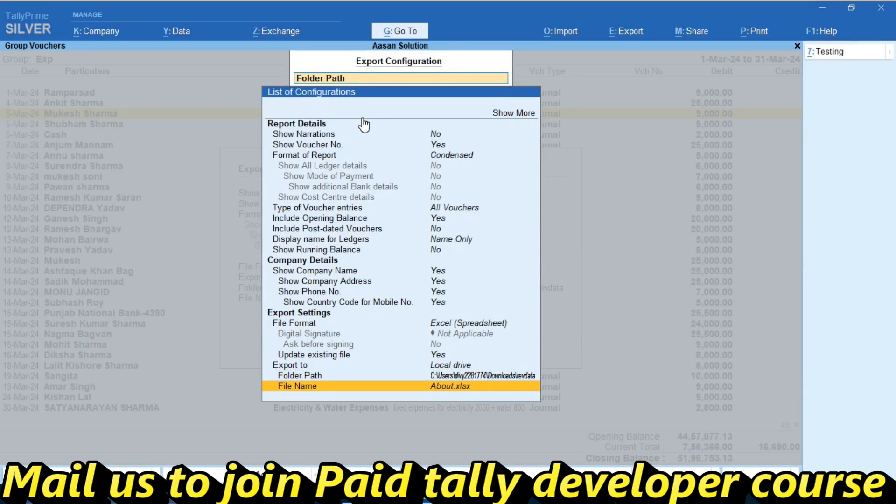
{"action": "key", "text": "Return"}
{"action": "type", "text": "voucher"}
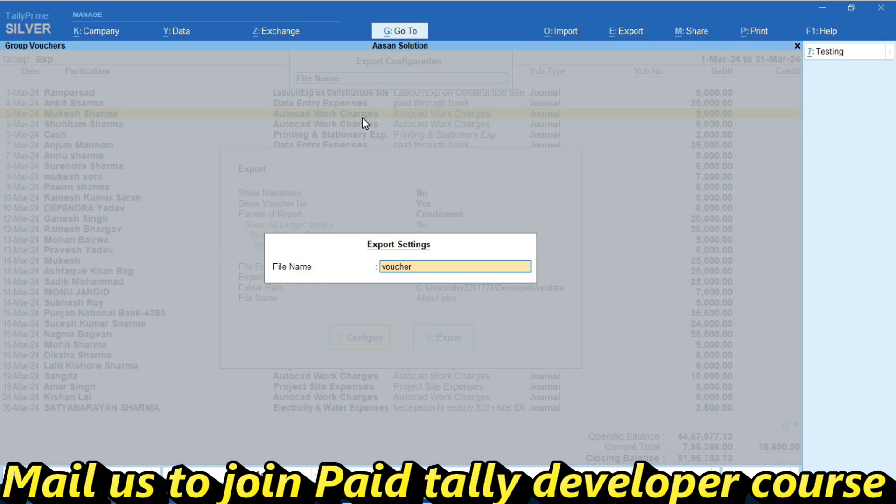
{"action": "key", "text": "Return"}
{"action": "key", "text": "Escape"}
{"action": "key", "text": "Escape"}
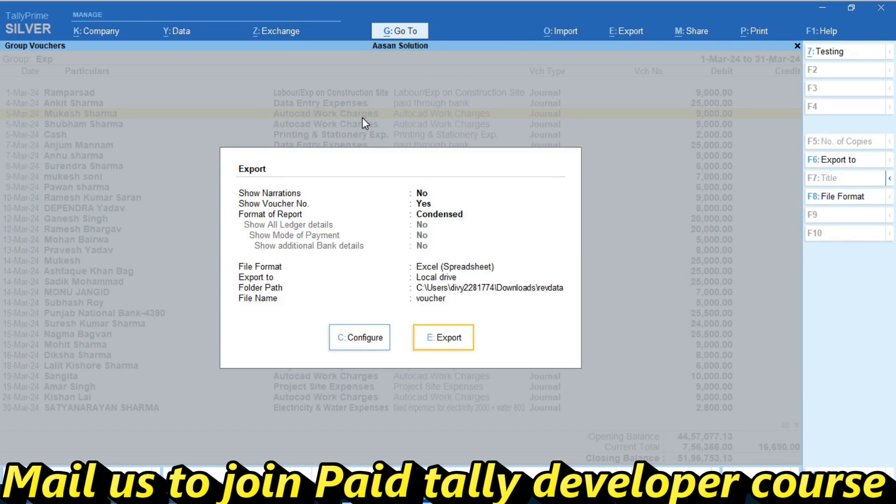
{"action": "key", "text": "Return"}
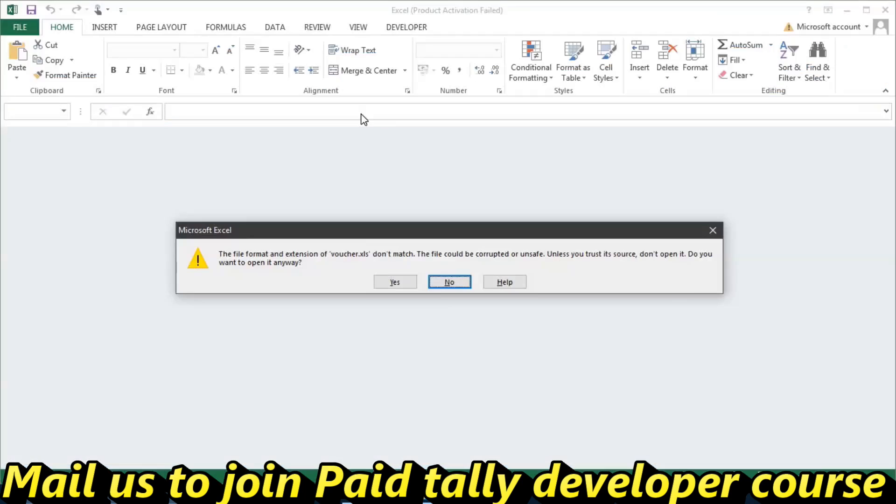
{"action": "left_click", "coordinate": [401, 282]}
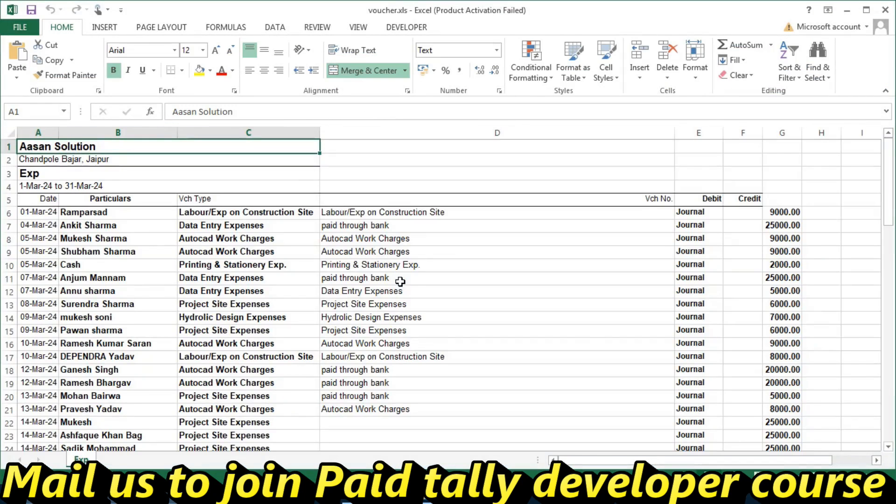
- Delete rows 1 to 4, which hold the company, group and period headings above the column headers
{"action": "left_click", "coordinate": [602, 373]}
{"action": "left_click_drag", "start_coordinate": [2, 148], "coordinate": [2, 186]}
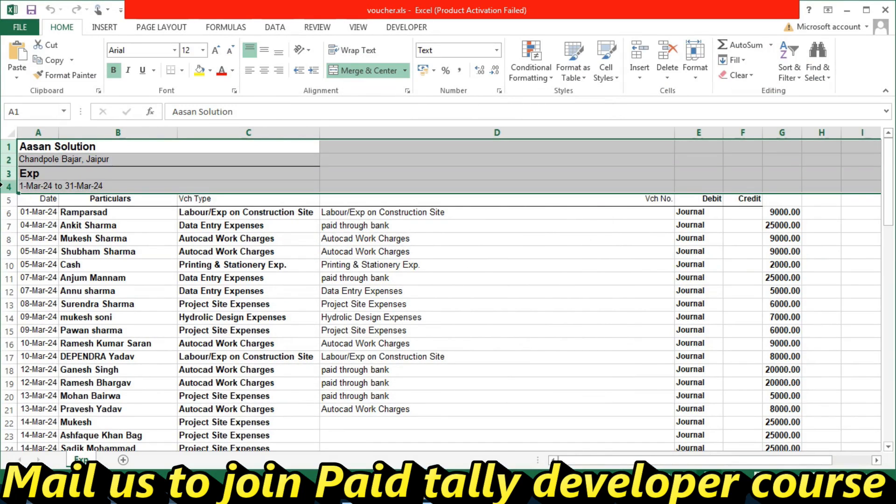
{"action": "key", "text": "ctrl+minus"}
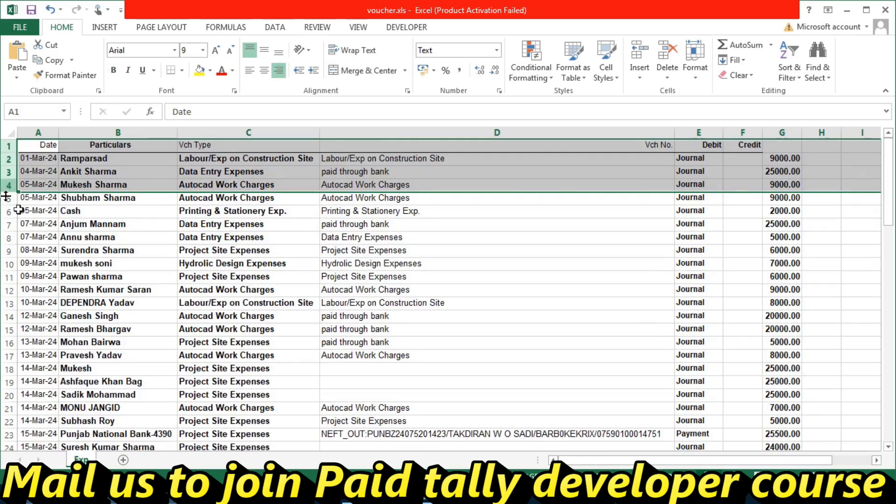
- Delete rows 73 to 77, which hold the opening balance, current total and closing balance below the voucher data
{"action": "scroll", "coordinate": [60, 275], "scroll_direction": "down", "scroll_amount": 11}
{"action": "scroll", "coordinate": [61, 288], "scroll_direction": "down", "scroll_amount": 9}
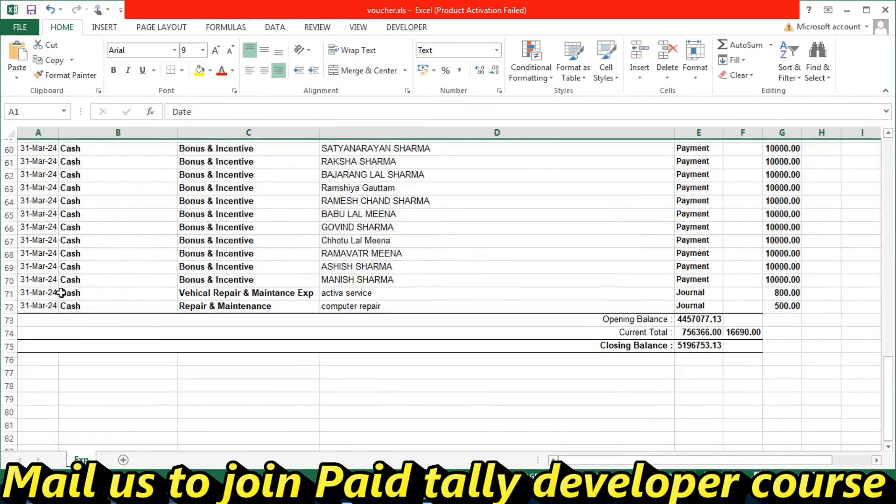
{"action": "left_click", "coordinate": [3, 303]}
{"action": "left_click_drag", "start_coordinate": [3, 303], "coordinate": [3, 357]}
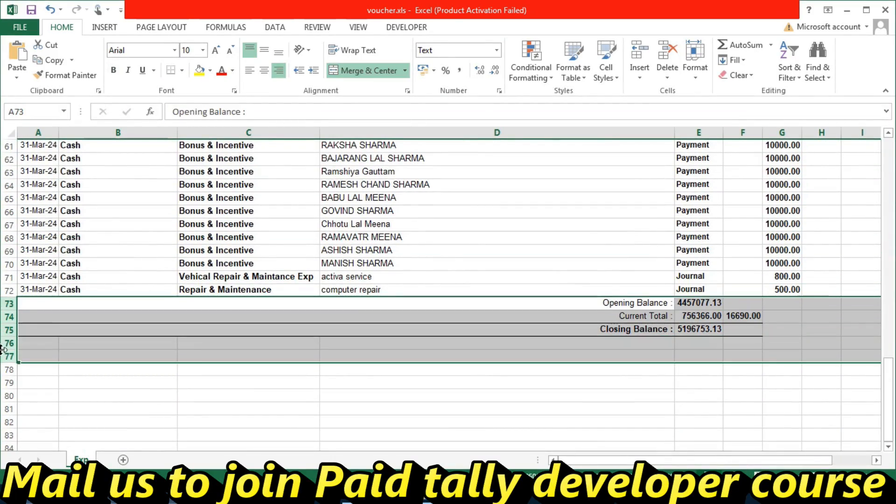
{"action": "key", "text": "ctrl+minus"}
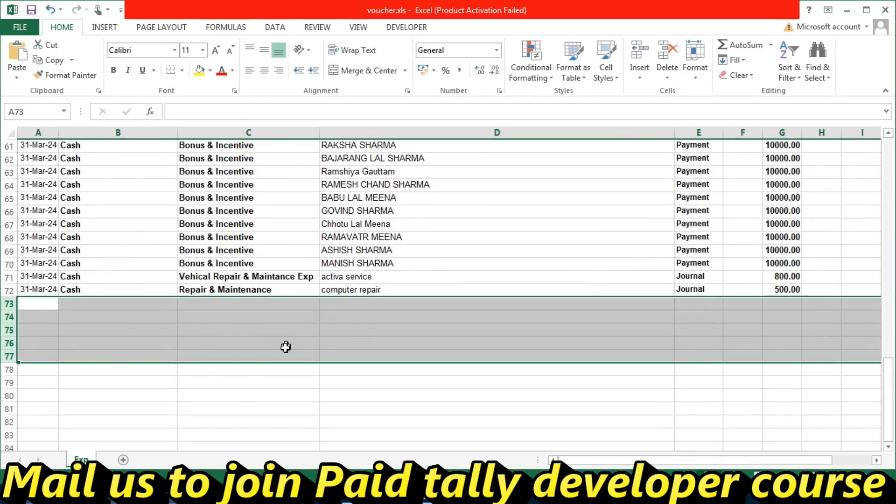
- Rename the headers in B1, C1 and D1 to cr led, dr led and narr
{"action": "scroll", "coordinate": [358, 330], "scroll_direction": "up", "scroll_amount": 10}
{"action": "scroll", "coordinate": [361, 330], "scroll_direction": "up", "scroll_amount": 10}
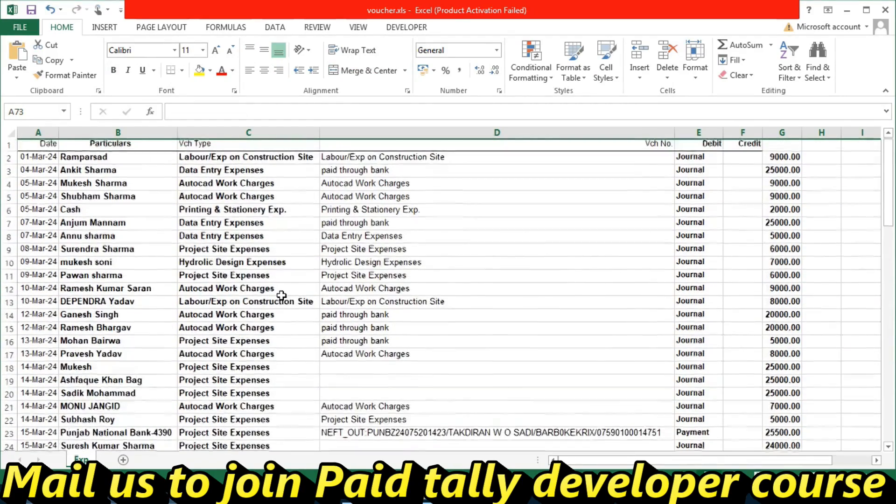
{"action": "left_click", "coordinate": [39, 146]}
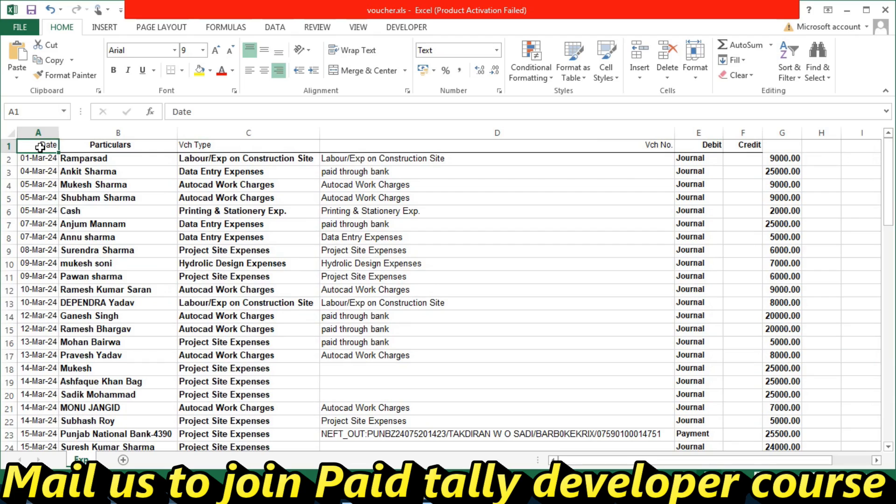
{"action": "key", "text": "Right"}
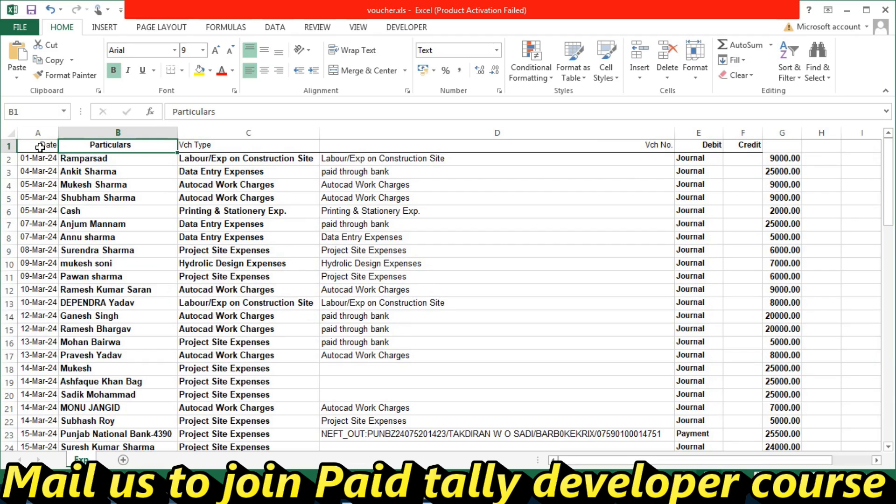
{"action": "type", "text": "cr led"}
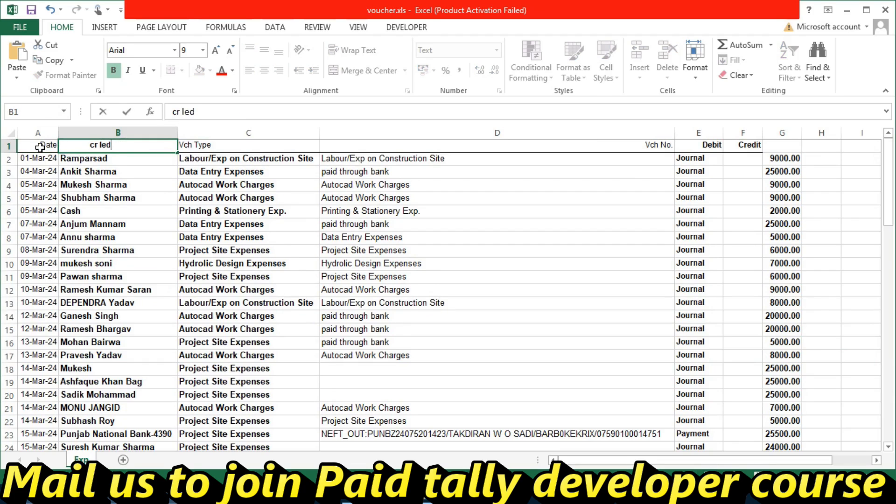
{"action": "key", "text": "Right"}
{"action": "type", "text": "dr l"}
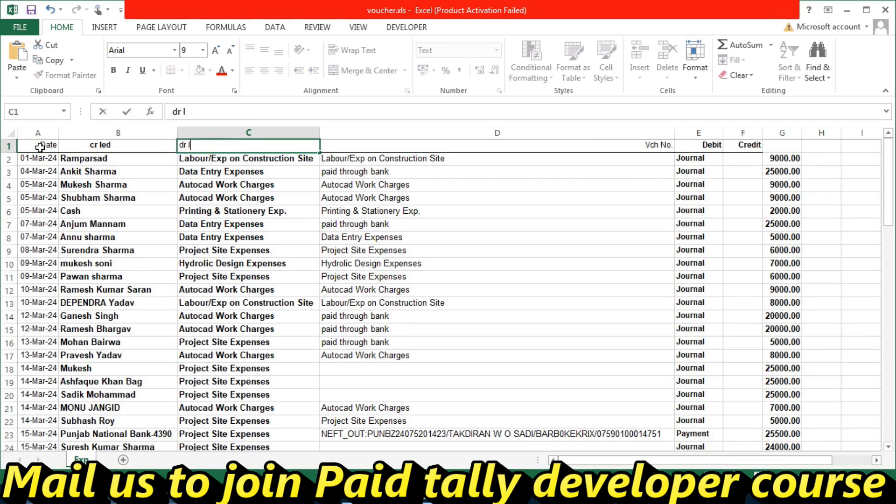
{"action": "type", "text": "ed"}
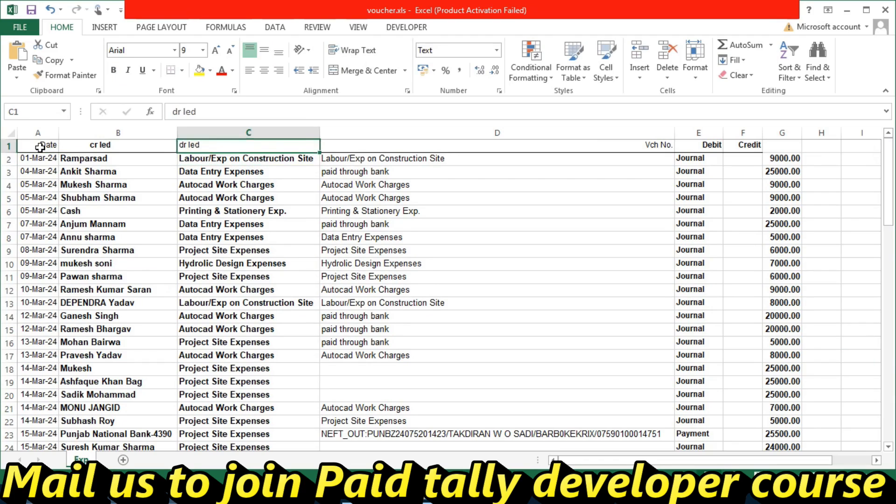
{"action": "key", "text": "Right"}
{"action": "type", "text": "narr"}
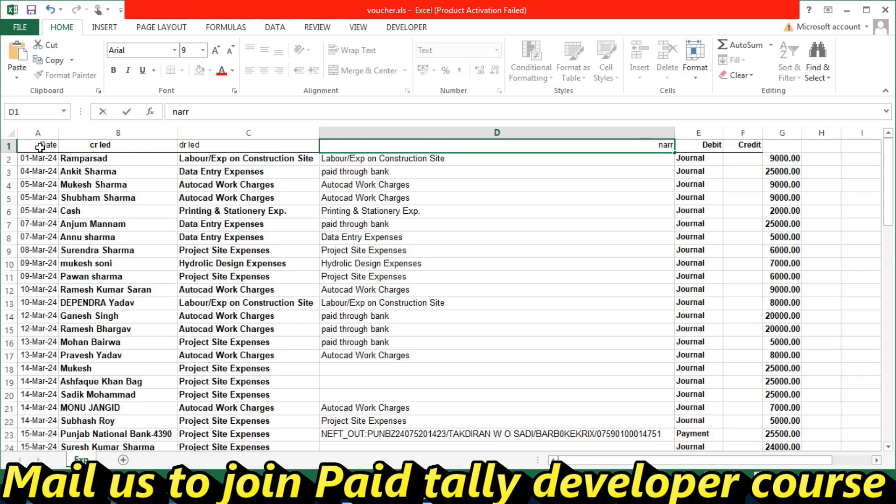
{"action": "key", "text": "ctrl+Return"}
- Rename the headers in E1 and F1 to vch type and vch no
{"action": "key", "text": "Right"}
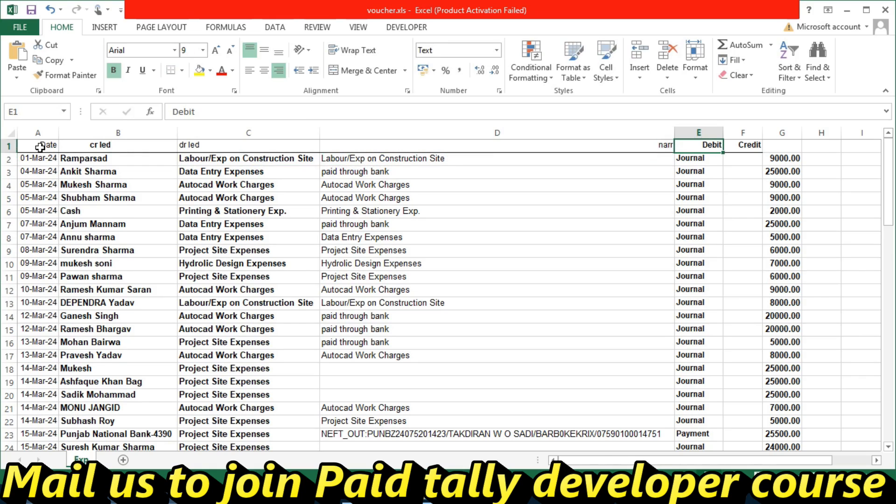
{"action": "type", "text": "vch type"}
{"action": "key", "text": "Return"}
{"action": "key", "text": "Up"}
{"action": "key", "text": "Right"}
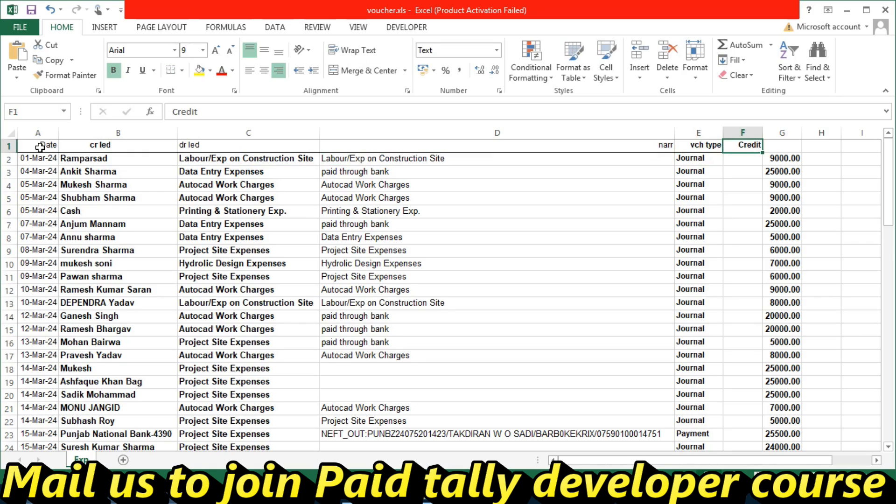
{"action": "type", "text": "vc"}
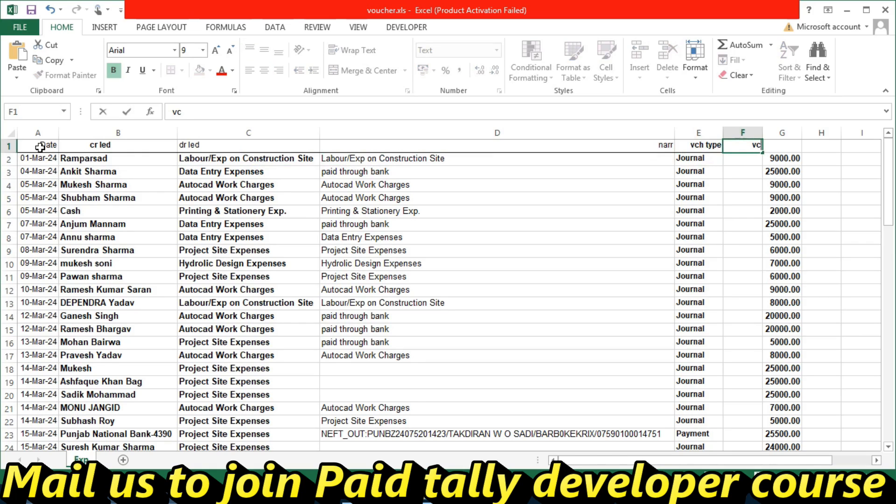
{"action": "type", "text": "h no"}
{"action": "key", "text": "Return"}
{"action": "key", "text": "Up"}
- Enter the headers debit in G1 and credit amt in H1
{"action": "key", "text": "Right"}
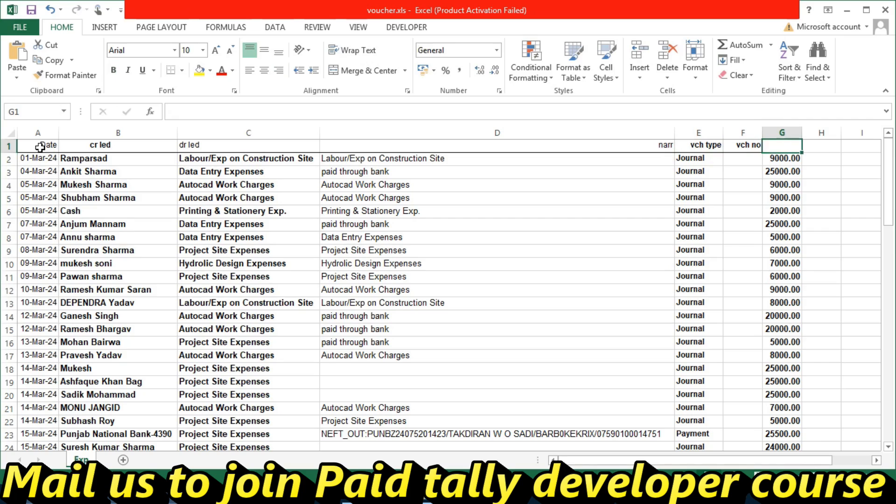
{"action": "type", "text": "debit"}
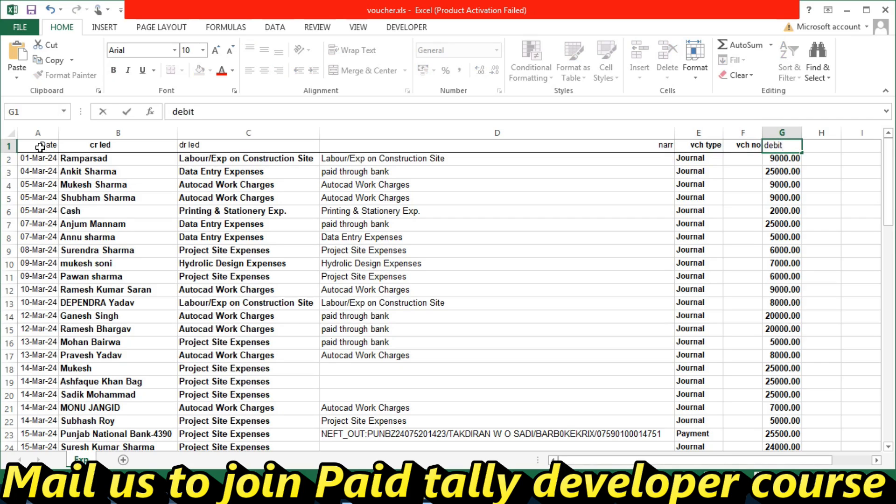
{"action": "key", "text": "Return"}
{"action": "key", "text": "Up"}
{"action": "key", "text": "Right"}
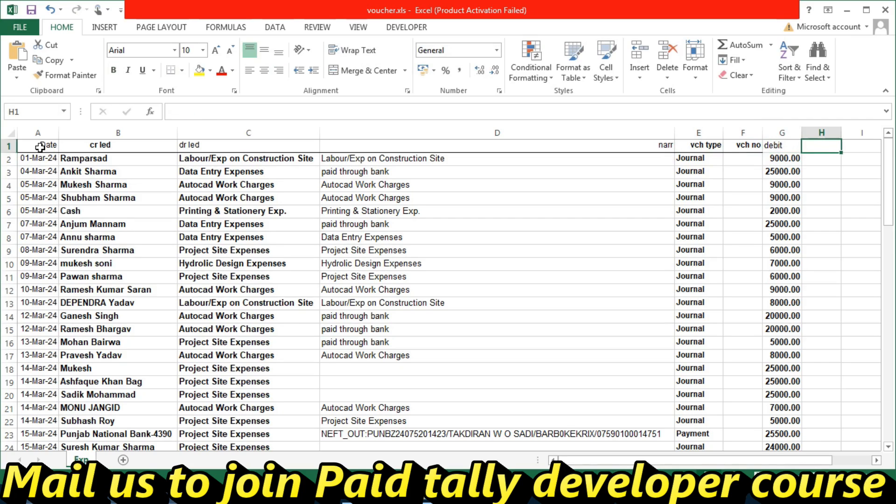
{"action": "type", "text": "creidt"}
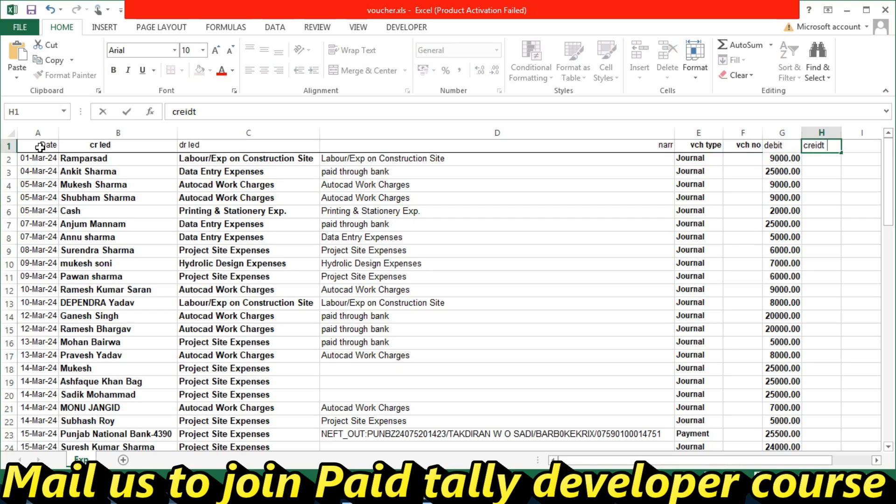
{"action": "key", "text": "BackSpace"}
{"action": "key", "text": "BackSpace"}
{"action": "type", "text": "dit amt"}
{"action": "key", "text": "Return"}
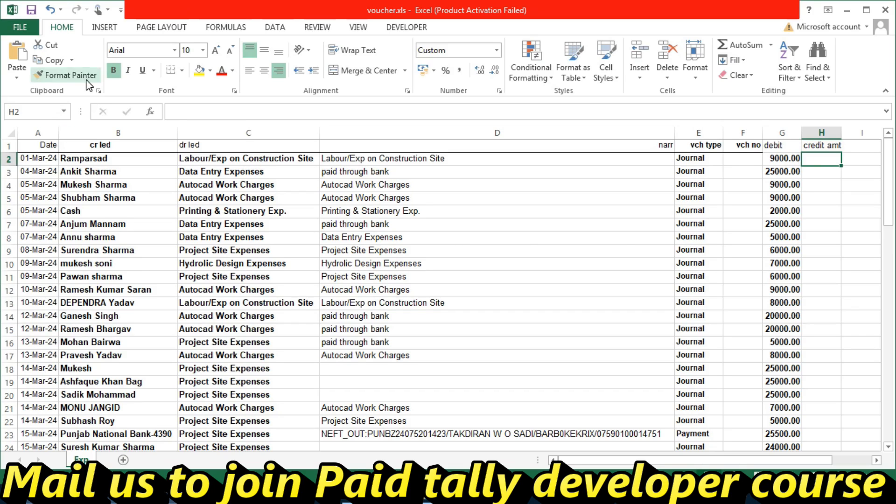
- Delete the three Prepaid Exp rows 56 to 58, whose amounts are in the credit amt column
{"action": "scroll", "coordinate": [616, 232], "scroll_direction": "down", "scroll_amount": 12}
{"action": "scroll", "coordinate": [628, 242], "scroll_direction": "down", "scroll_amount": 2}
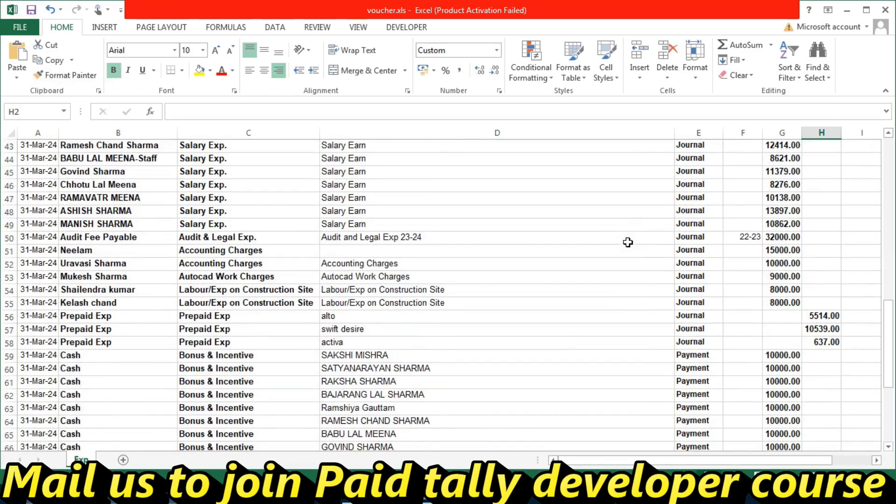
{"action": "left_click_drag", "start_coordinate": [6, 316], "coordinate": [7, 342]}
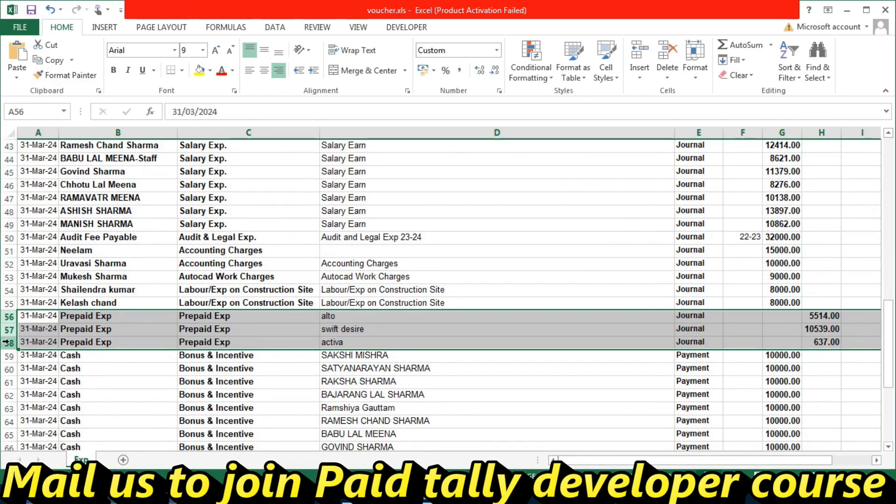
{"action": "key", "text": "ctrl+minus"}
{"action": "scroll", "coordinate": [180, 421], "scroll_direction": "down", "scroll_amount": 4}
{"action": "scroll", "coordinate": [180, 421], "scroll_direction": "up", "scroll_amount": 16}
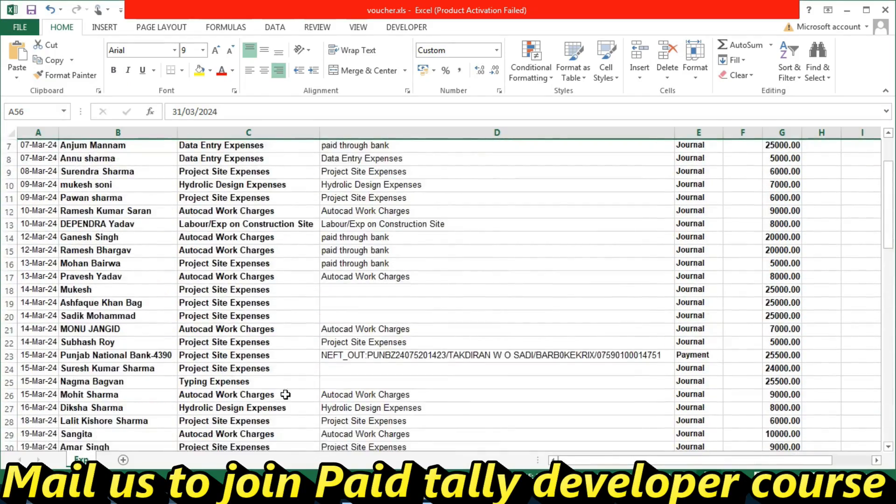
- Add filters to the header row and filter the vch type column to show only Journal
{"action": "scroll", "coordinate": [285, 394], "scroll_direction": "up", "scroll_amount": 2}
{"action": "left_click", "coordinate": [695, 161]}
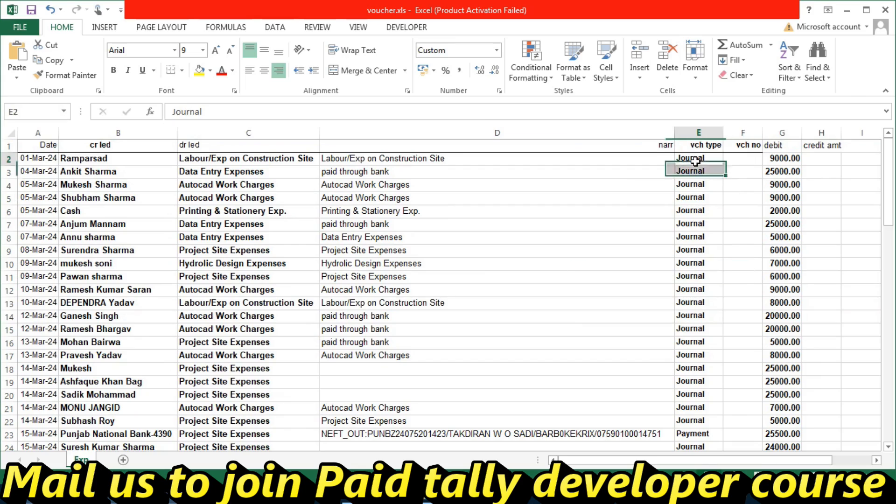
{"action": "left_click", "coordinate": [8, 146]}
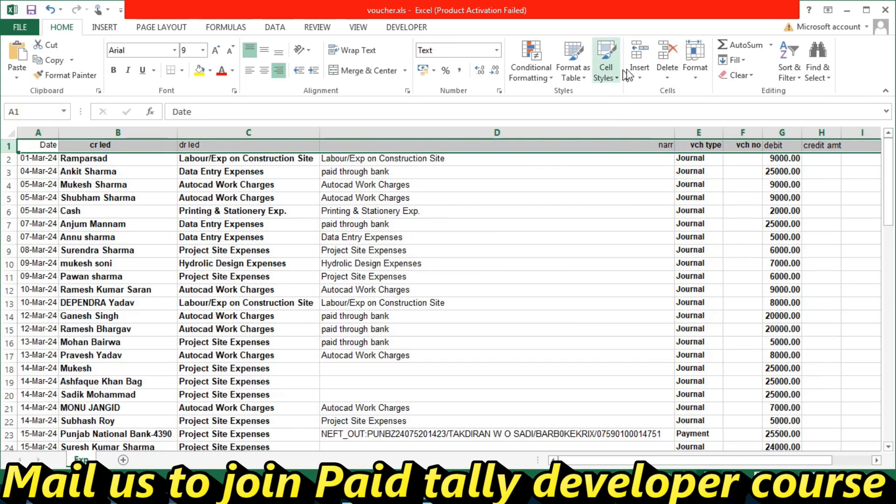
{"action": "left_click", "coordinate": [789, 64]}
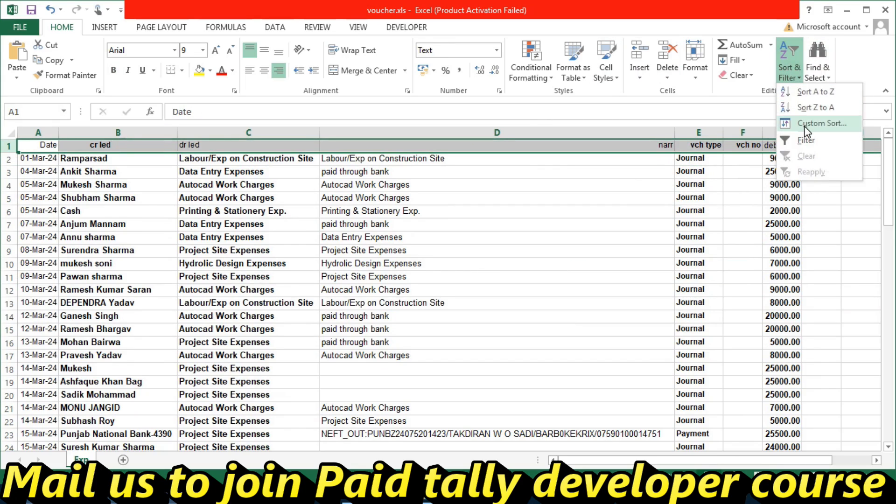
{"action": "left_click", "coordinate": [806, 140]}
{"action": "left_click", "coordinate": [717, 146]}
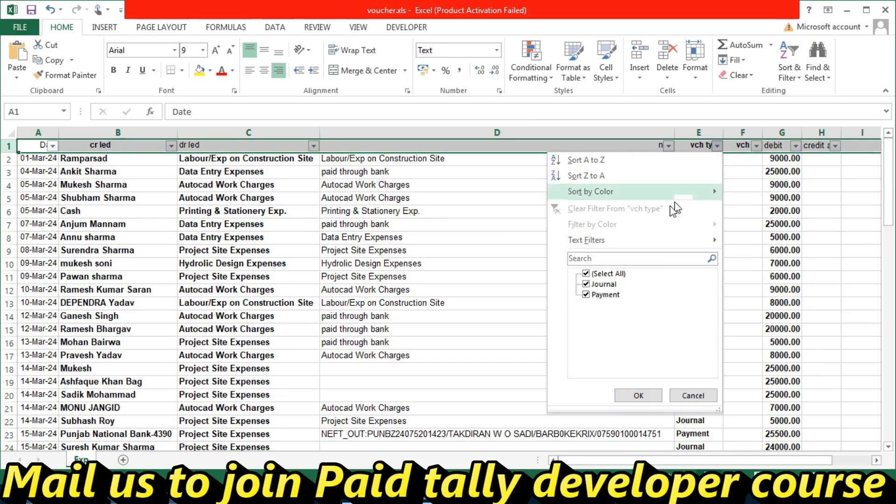
{"action": "left_click", "coordinate": [592, 274]}
{"action": "left_click", "coordinate": [592, 285]}
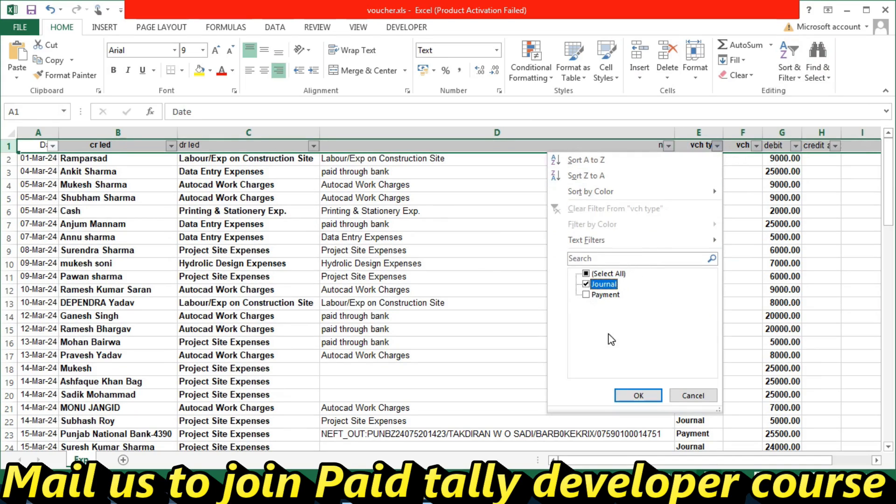
{"action": "left_click", "coordinate": [638, 396]}
- Change the voucher type in cell E2 to Journal Voucher
{"action": "left_click", "coordinate": [707, 161]}
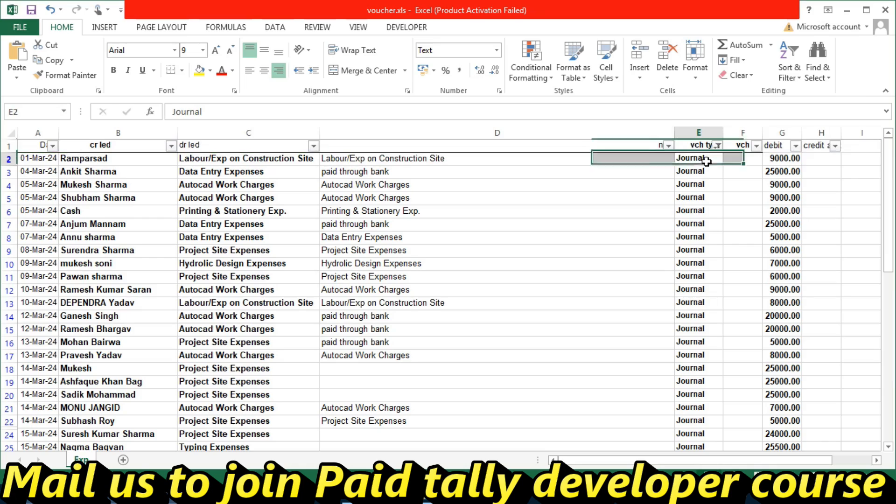
{"action": "double_click", "coordinate": [707, 161]}
{"action": "type", "text": "Vouch"}
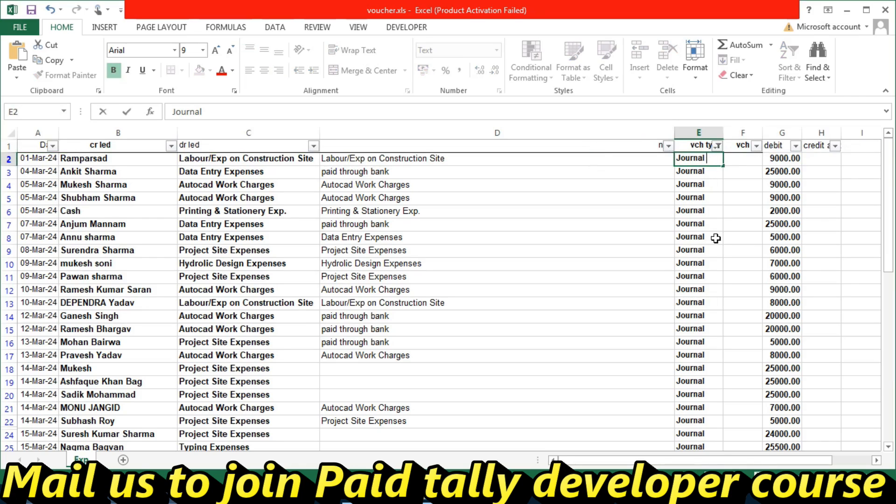
{"action": "type", "text": "r"}
{"action": "key", "text": "BackSpace"}
{"action": "type", "text": "e"}
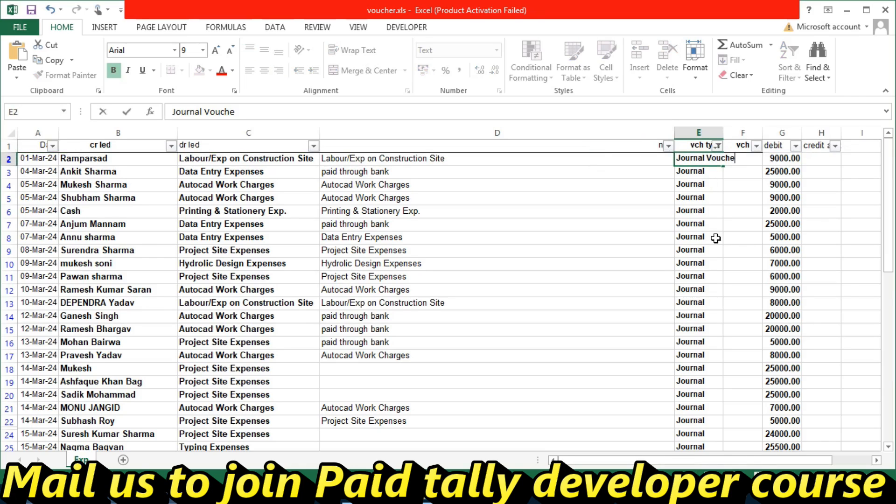
{"action": "type", "text": "r"}
{"action": "key", "text": "Return"}
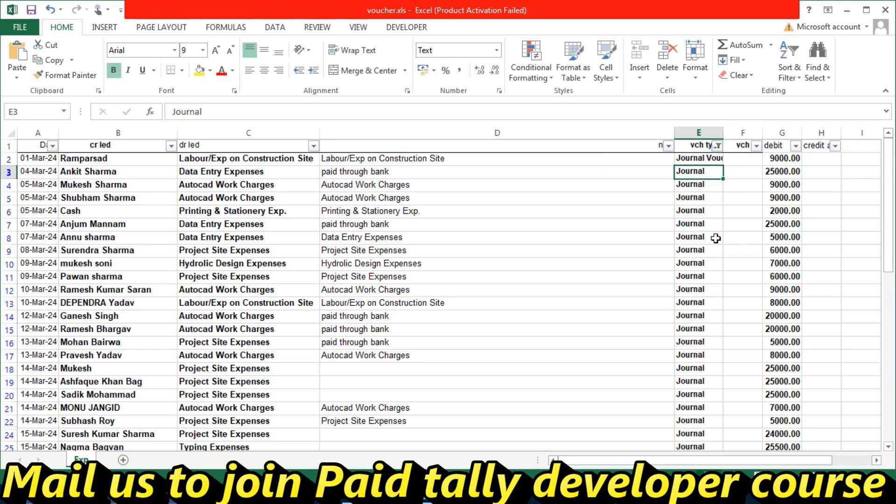
- Fit column E to its contents and fill Journal Voucher from E2 down all the filtered rows
{"action": "double_click", "coordinate": [723, 132]}
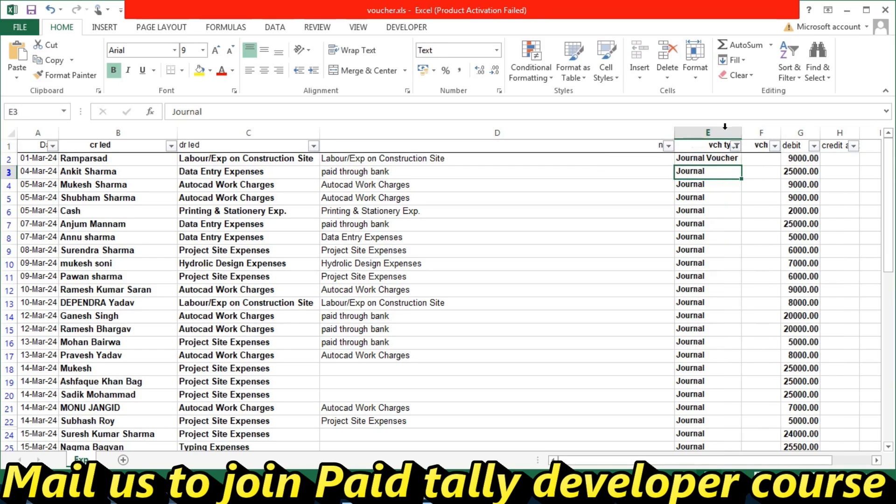
{"action": "left_click", "coordinate": [724, 160]}
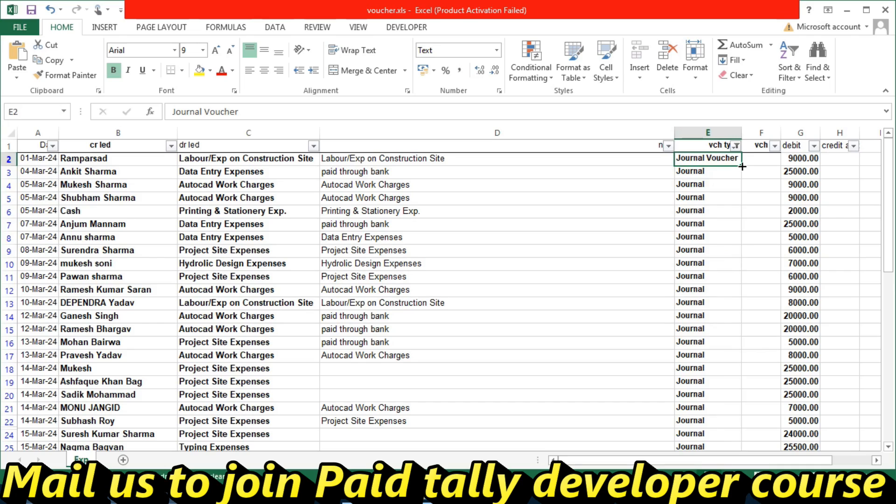
{"action": "double_click", "coordinate": [742, 166]}
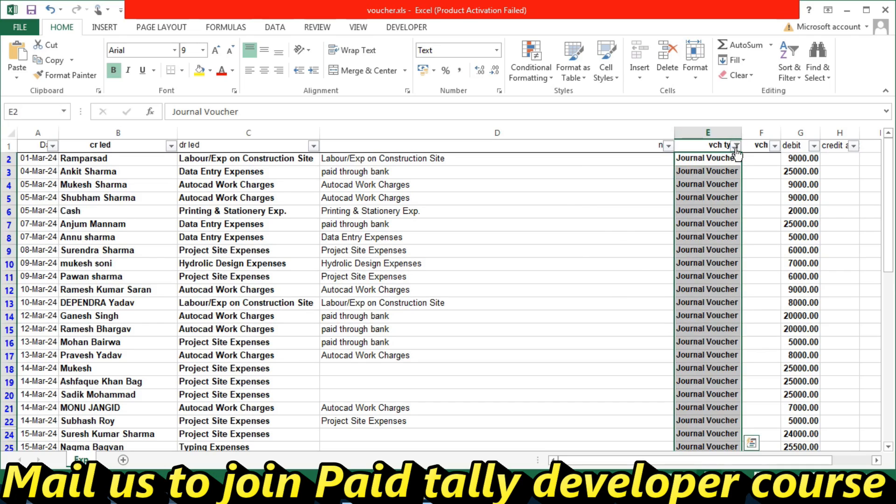
- Change the vch type filter to show only the Payment rows
{"action": "left_click", "coordinate": [736, 145]}
{"action": "left_click", "coordinate": [615, 295]}
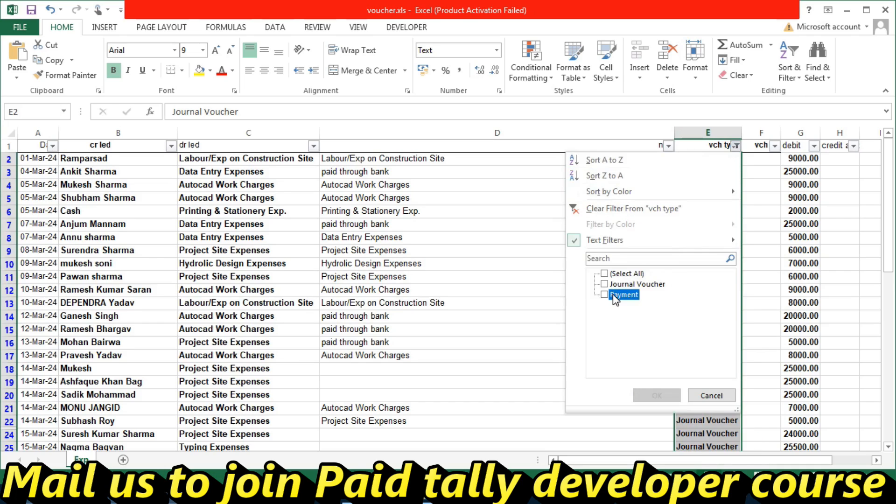
{"action": "left_click", "coordinate": [657, 395]}
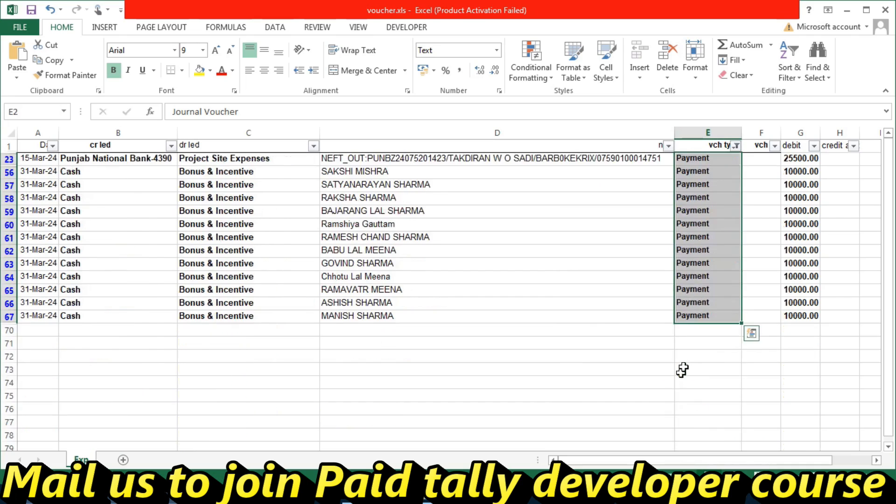
- Change the voucher type in cell E23 to Payment Voucher
{"action": "left_click", "coordinate": [727, 166]}
{"action": "key", "text": "F2"}
{"action": "type", "text": "Vouche"}
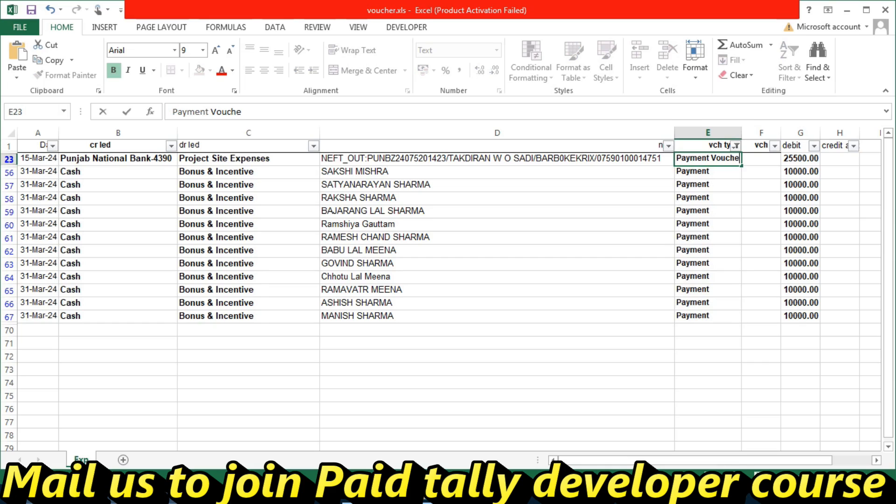
{"action": "type", "text": "r"}
{"action": "key", "text": "Return"}
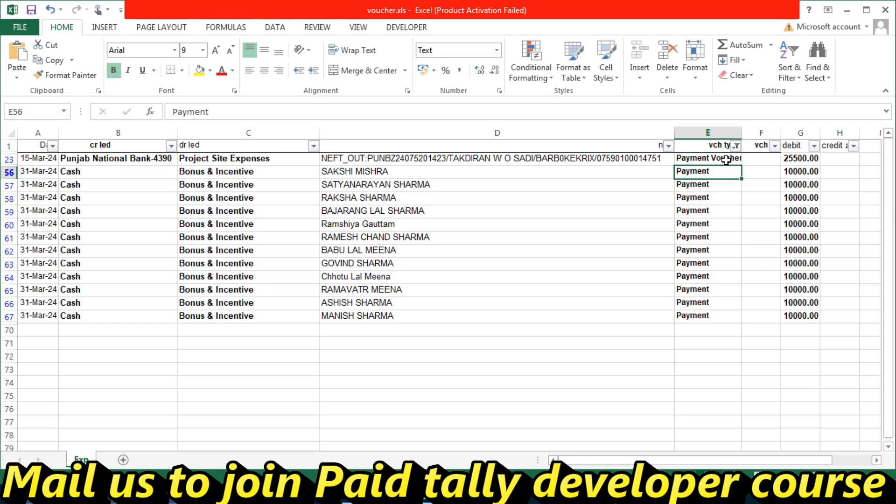
- Fit column E to its contents and fill Payment Voucher from E23 down all the filtered rows
{"action": "double_click", "coordinate": [741, 133]}
{"action": "left_click", "coordinate": [742, 159]}
{"action": "double_click", "coordinate": [746, 165]}
{"action": "left_click", "coordinate": [718, 159]}
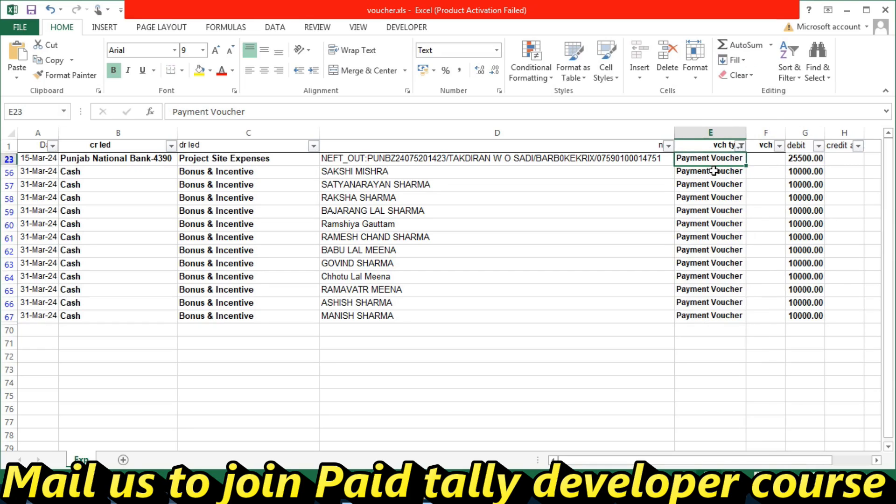
- Select all values in the vch type filter to show every voucher row again
{"action": "left_click", "coordinate": [740, 147]}
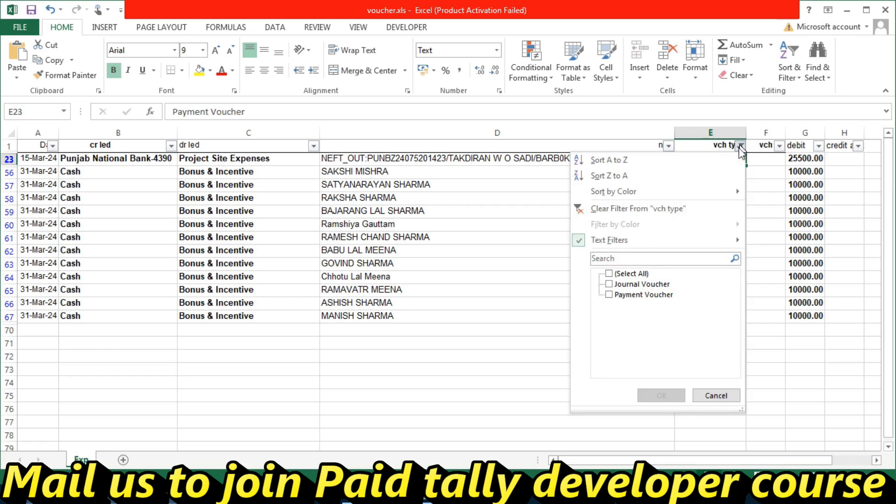
{"action": "left_click", "coordinate": [635, 274]}
{"action": "left_click", "coordinate": [662, 396]}
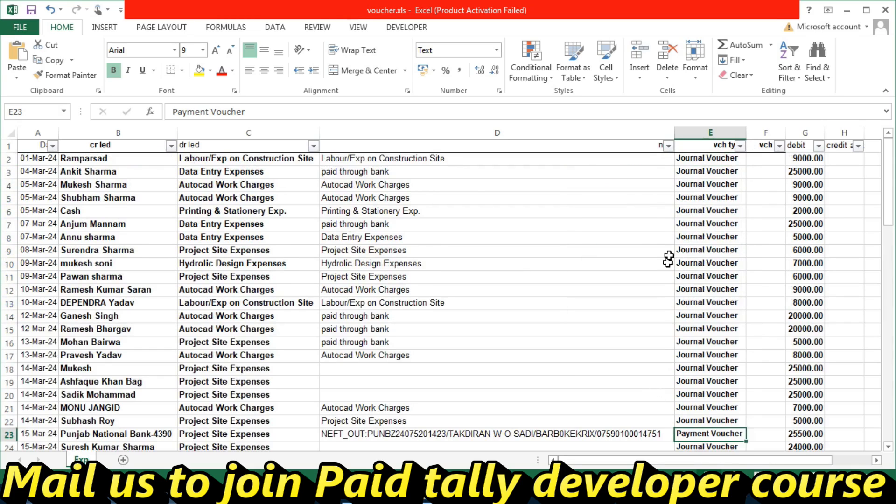
{"action": "left_click", "coordinate": [714, 212]}
{"action": "left_click", "coordinate": [448, 163]}
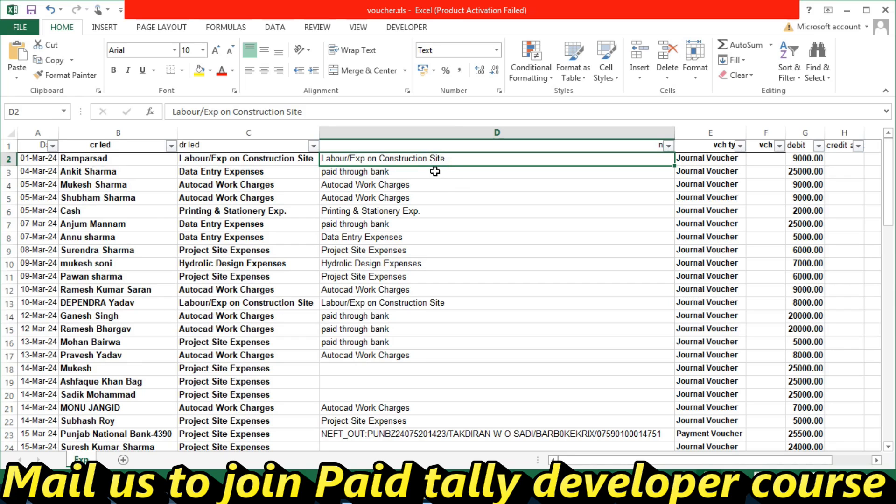
{"action": "scroll", "coordinate": [406, 344], "scroll_direction": "down", "scroll_amount": 3}
{"action": "scroll", "coordinate": [406, 345], "scroll_direction": "up", "scroll_amount": 3}
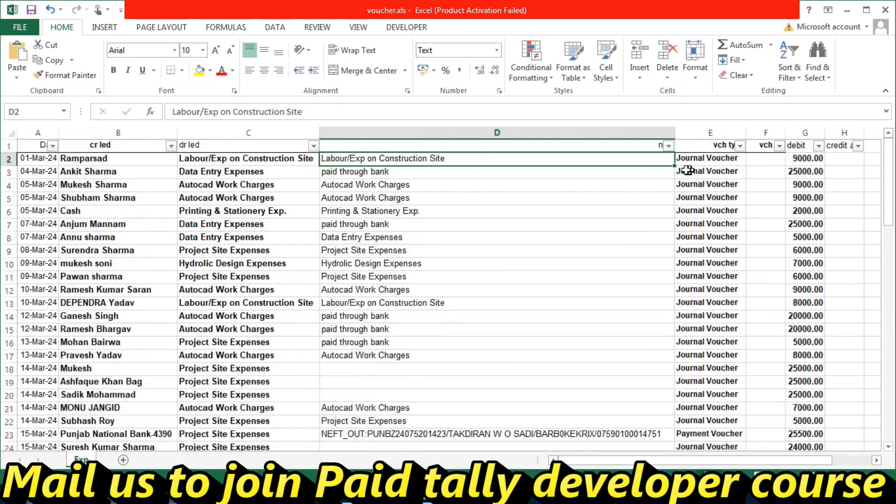
- Enter 1 in cell F2 and fill the vch no column down to row 69 as an increasing series
{"action": "left_click", "coordinate": [753, 160]}
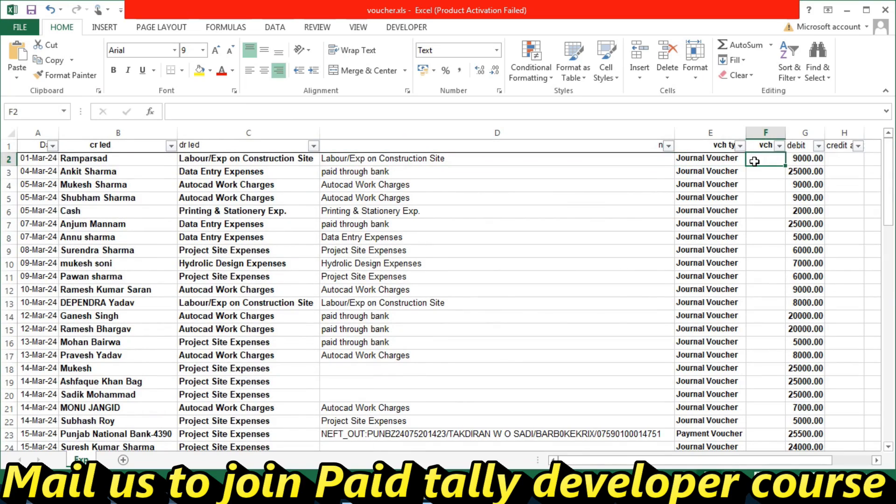
{"action": "type", "text": "1"}
{"action": "key", "text": "Return"}
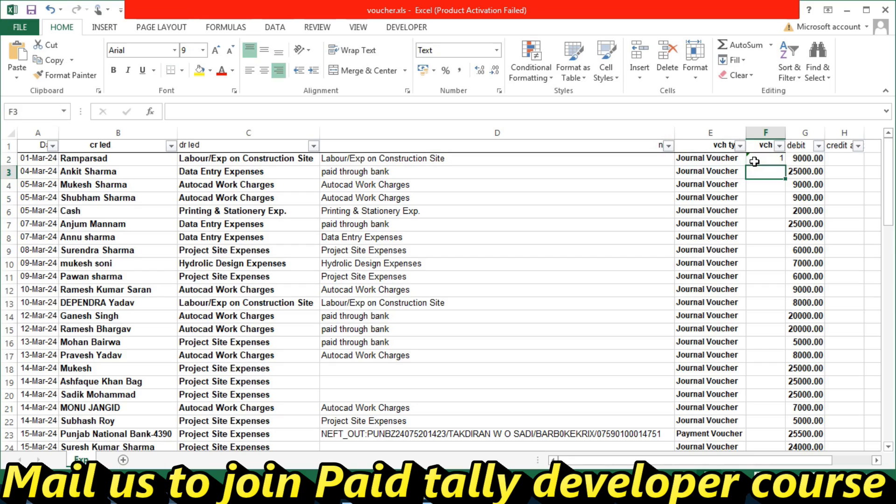
{"action": "left_click", "coordinate": [754, 161]}
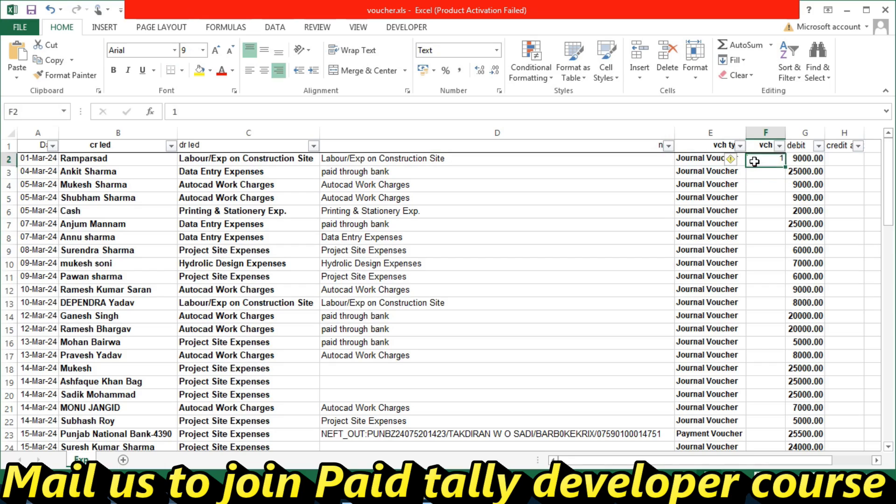
{"action": "double_click", "coordinate": [788, 167]}
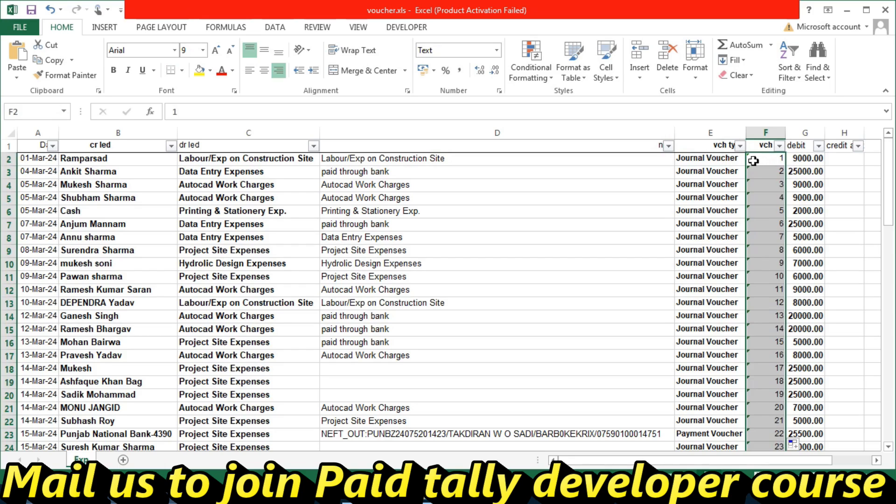
{"action": "scroll", "coordinate": [759, 168], "scroll_direction": "down", "scroll_amount": 8}
{"action": "scroll", "coordinate": [760, 186], "scroll_direction": "down", "scroll_amount": 11}
{"action": "scroll", "coordinate": [756, 224], "scroll_direction": "up", "scroll_amount": 2}
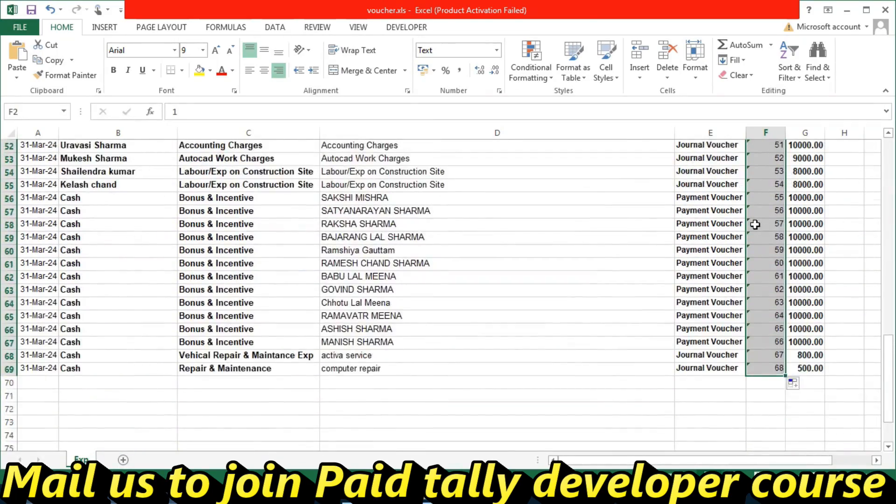
{"action": "scroll", "coordinate": [755, 224], "scroll_direction": "up", "scroll_amount": 17}
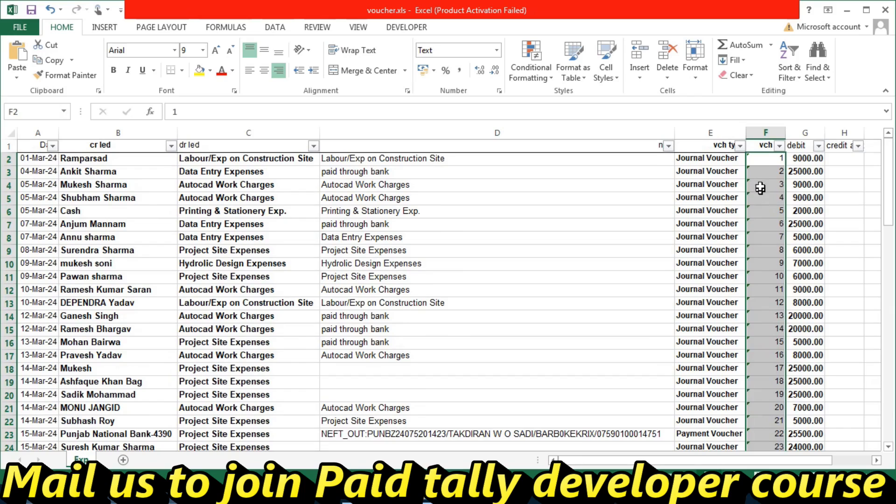
- Convert the text-stored voucher numbers in column F, from F2 to the last row, to numbers
{"action": "left_click", "coordinate": [766, 158]}
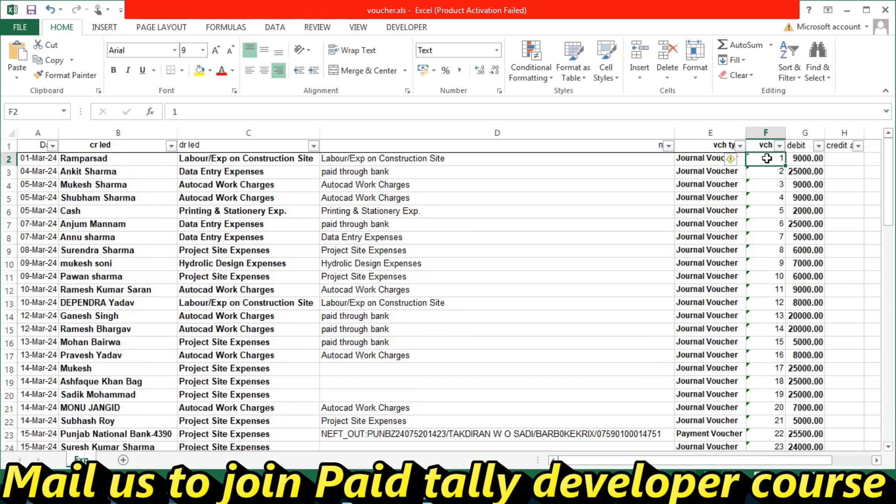
{"action": "key", "text": "ctrl+shift+Down"}
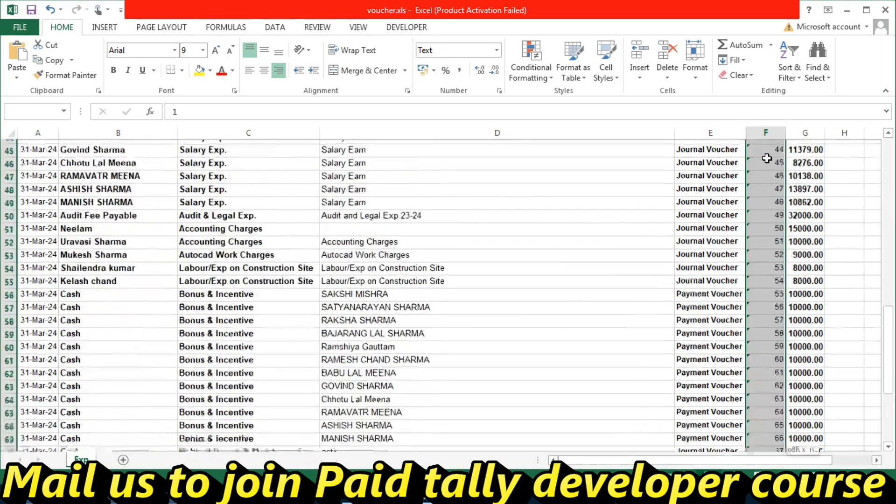
{"action": "scroll", "coordinate": [766, 281], "scroll_direction": "up", "scroll_amount": 4}
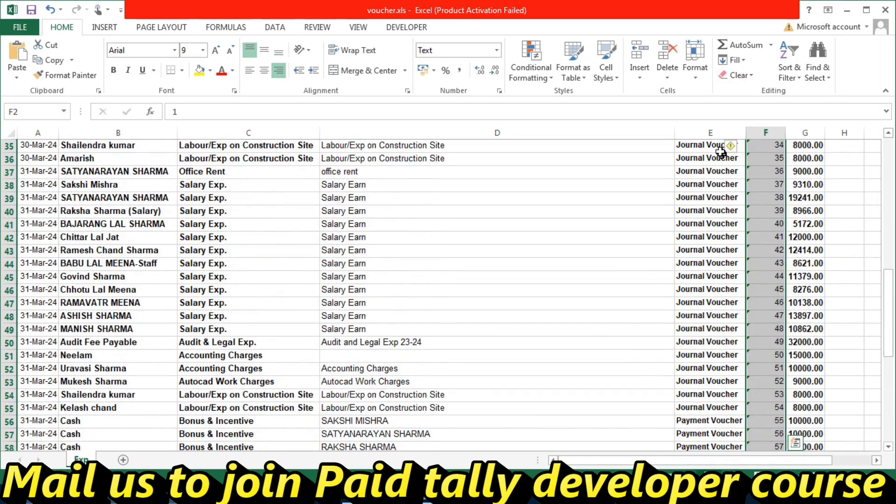
{"action": "mouse_move", "coordinate": [736, 155]}
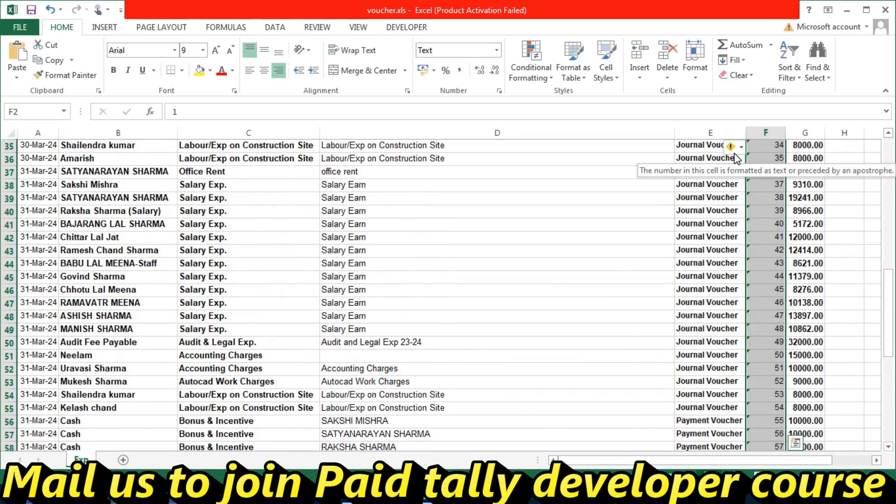
{"action": "left_click", "coordinate": [740, 149]}
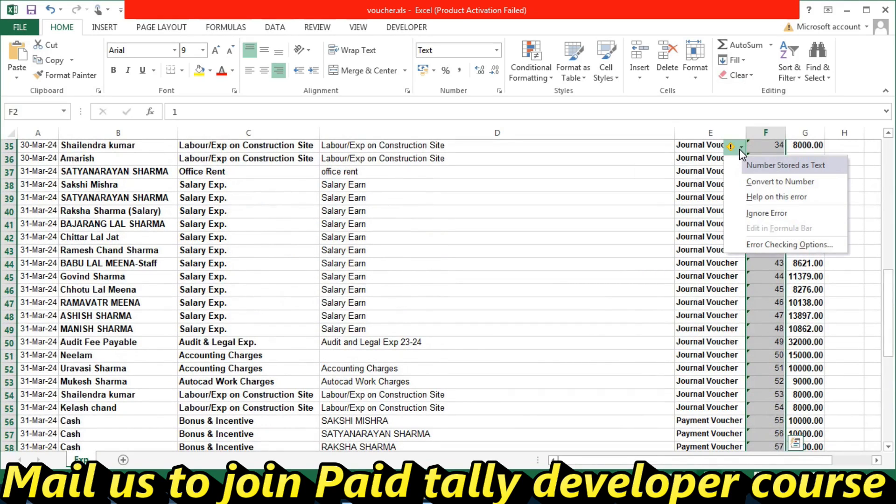
{"action": "left_click", "coordinate": [751, 181]}
{"action": "left_click", "coordinate": [748, 186]}
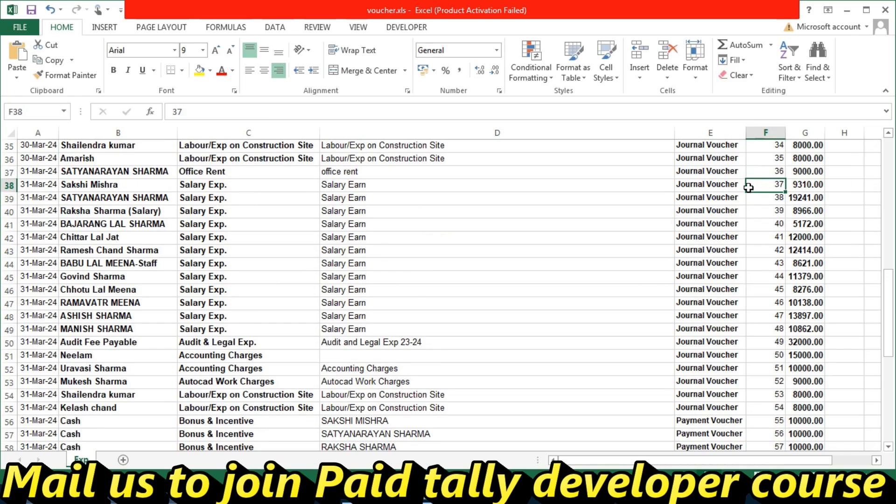
{"action": "key", "text": "ctrl+Up"}
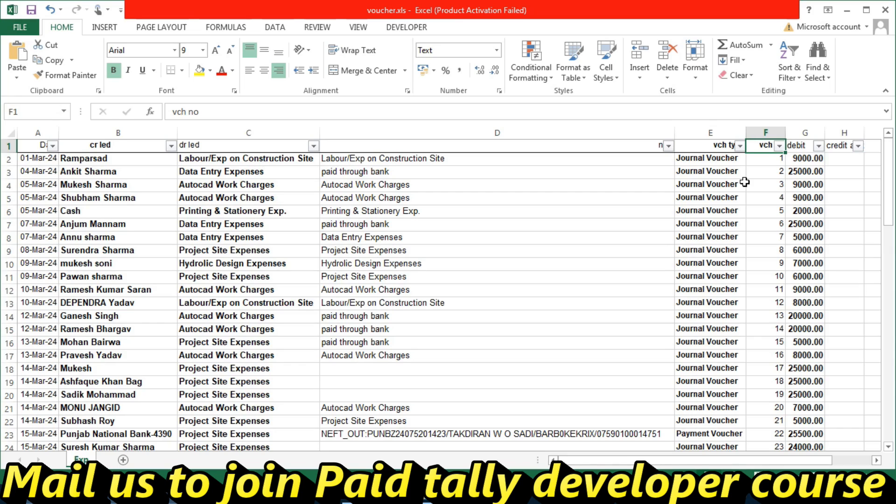
{"action": "left_click", "coordinate": [755, 161]}
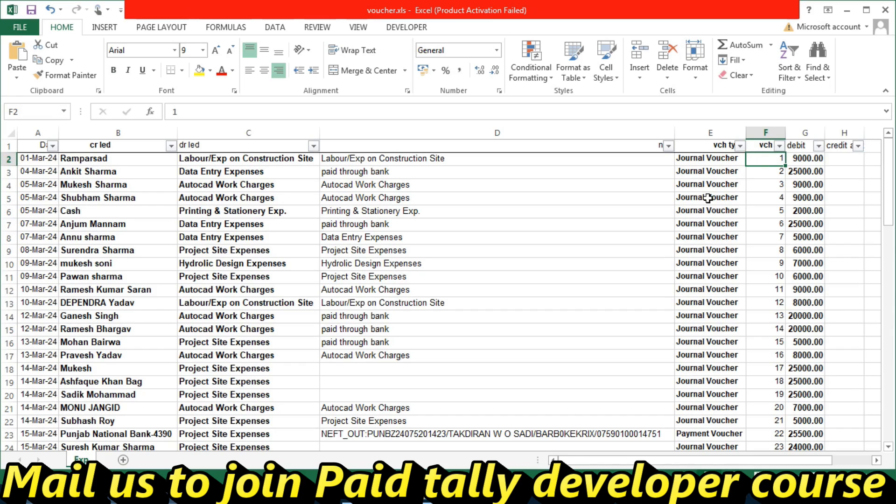
{"action": "left_click", "coordinate": [387, 160]}
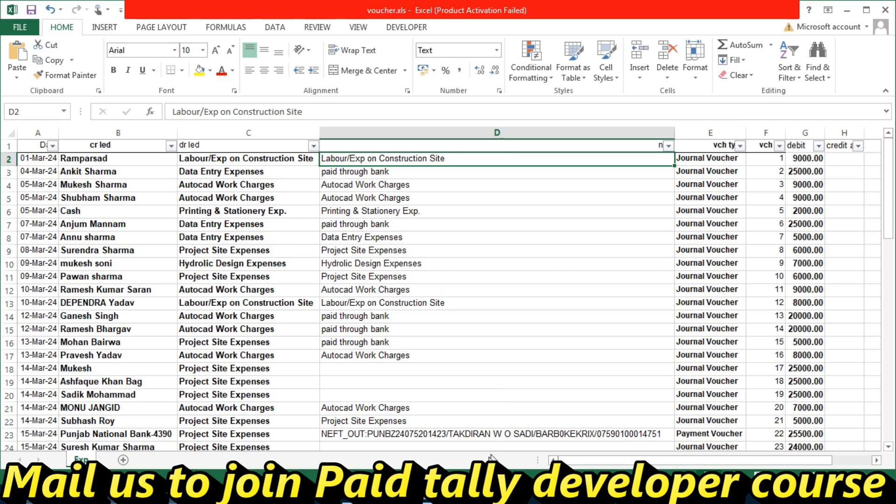
- Switch to the Access database, reopen the AasanSolution table and select the new record's fields from Date to Credit
{"action": "left_click", "coordinate": [401, 495]}
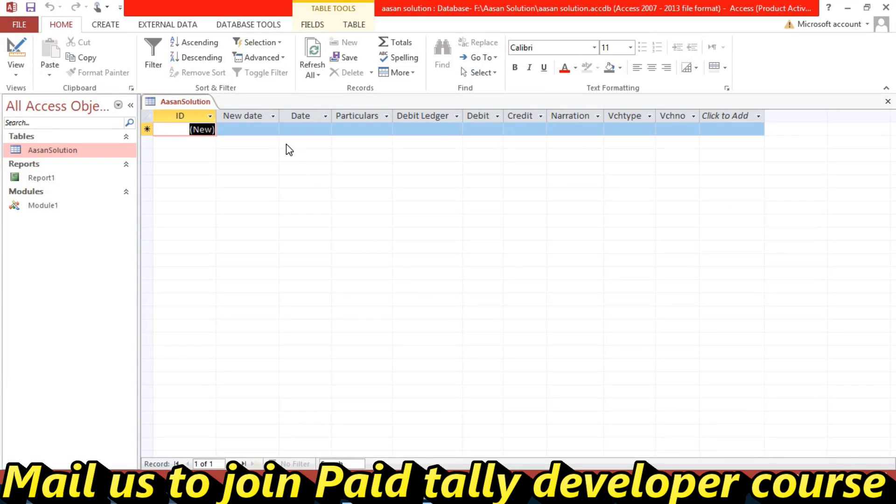
{"action": "left_click", "coordinate": [888, 101]}
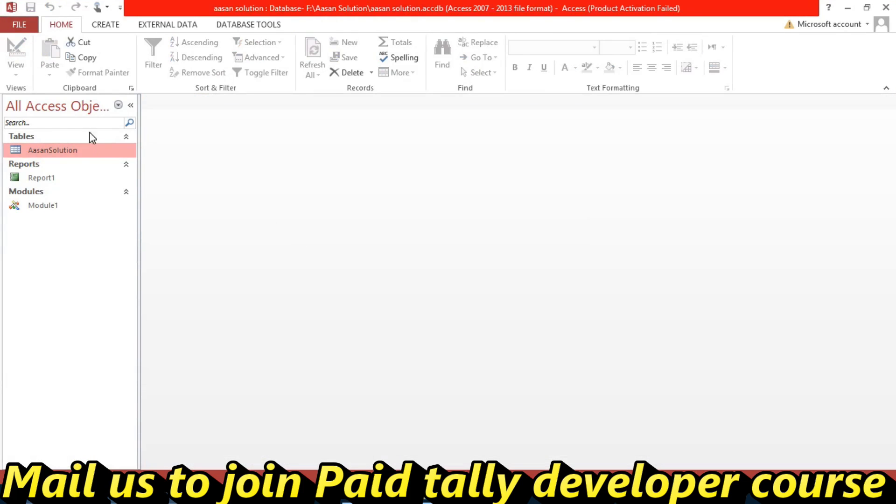
{"action": "double_click", "coordinate": [58, 152]}
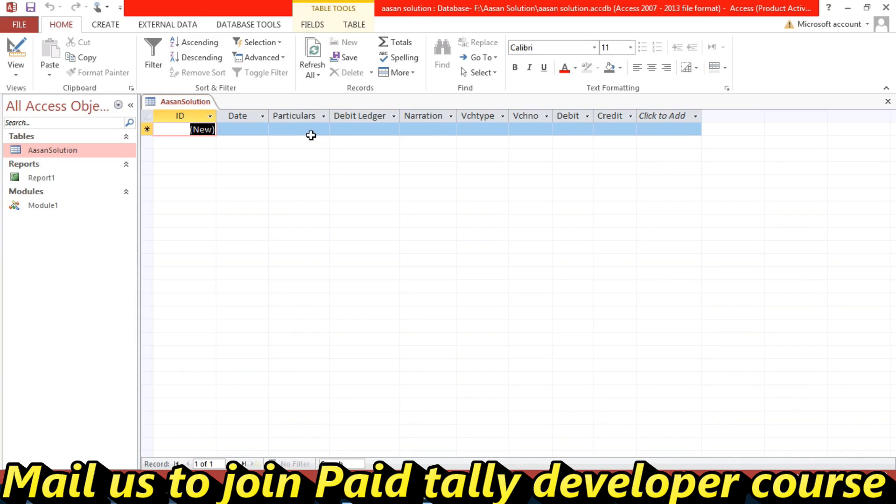
{"action": "left_click", "coordinate": [258, 130]}
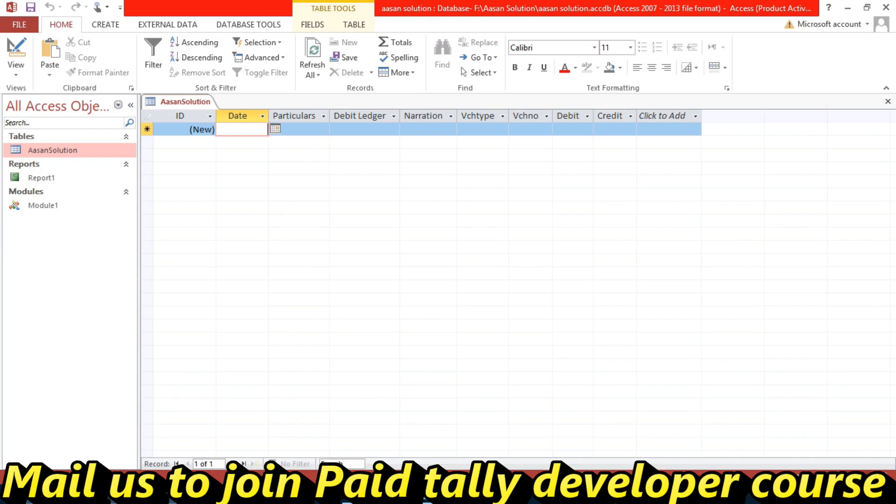
{"action": "left_click", "coordinate": [611, 116], "text": "shift"}
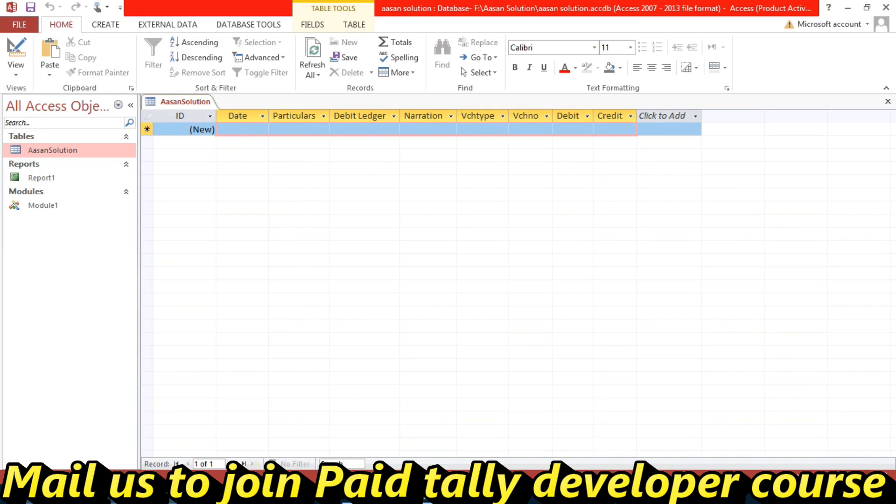
- Switch back to the voucher.xls workbook in Excel and copy all data rows from A2 to H69 without the header
{"action": "left_click", "coordinate": [497, 492]}
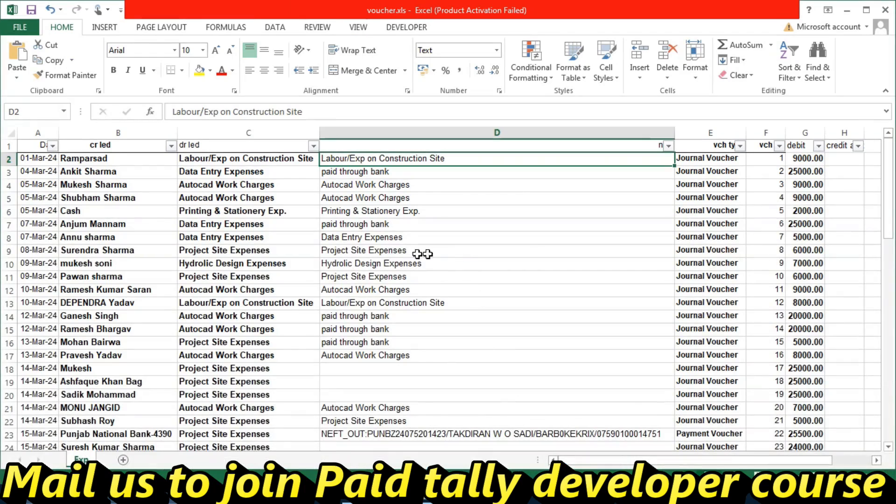
{"action": "left_click", "coordinate": [38, 160]}
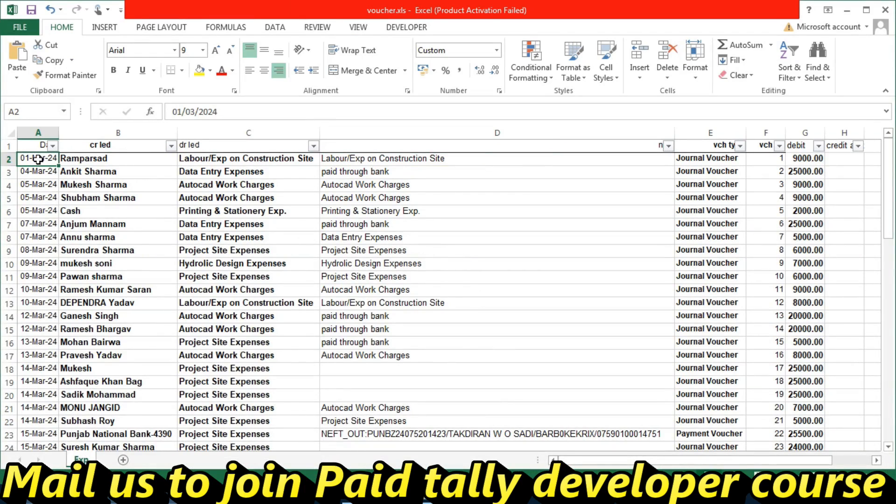
{"action": "key", "text": "shift+Right"}
{"action": "key", "text": "shift+Right"}
{"action": "key", "text": "shift+Right"}
{"action": "key", "text": "shift+Right"}
{"action": "key", "text": "shift+Right"}
{"action": "key", "text": "shift+Right"}
{"action": "key", "text": "shift+Right"}
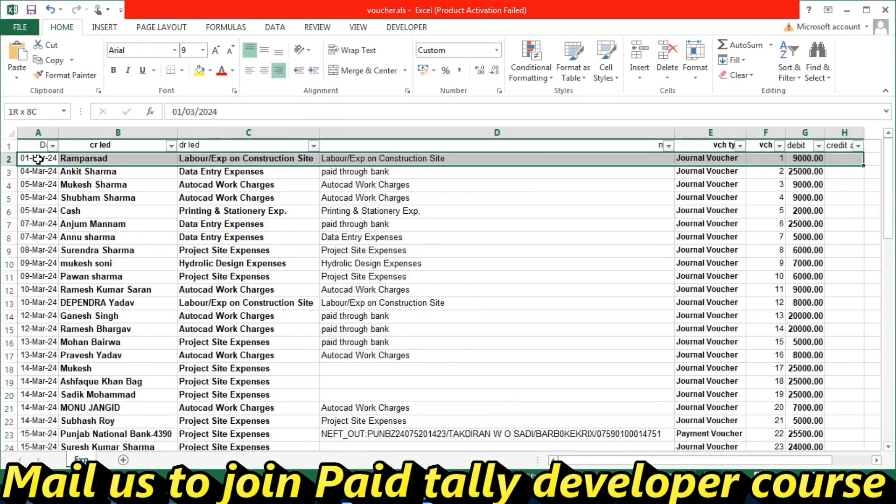
{"action": "key", "text": "ctrl+shift+Down"}
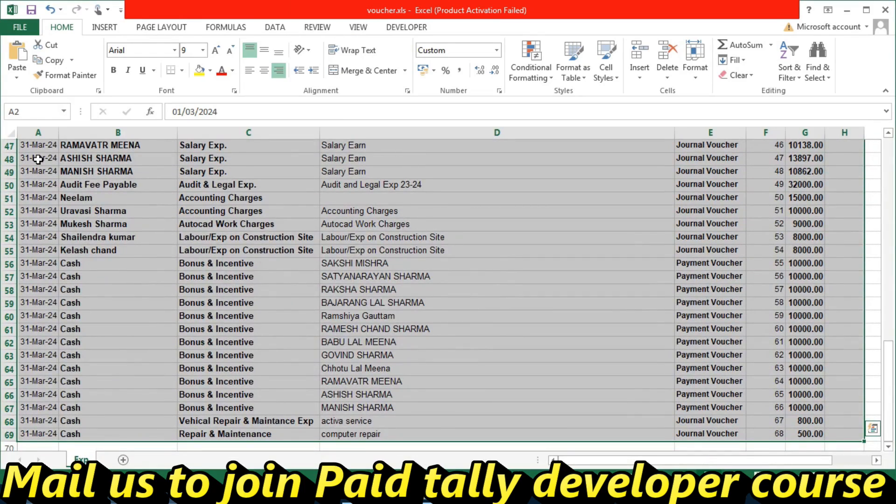
{"action": "key", "text": "ctrl+c"}
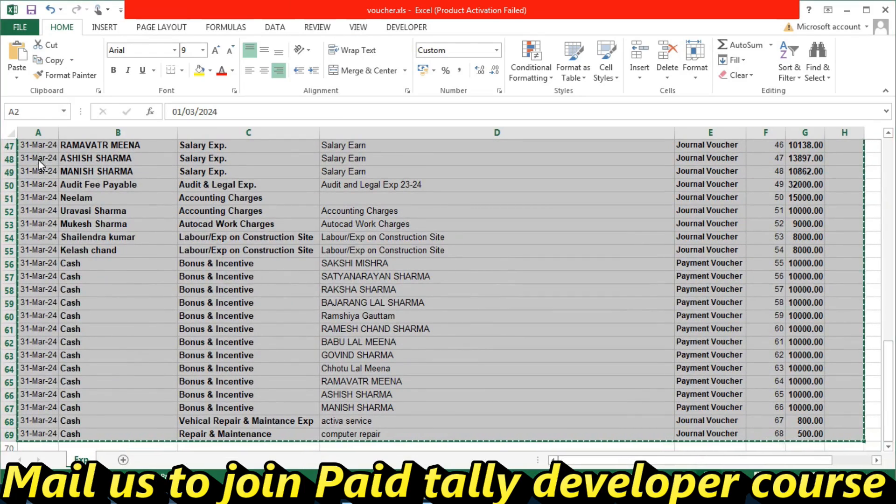
- Switch to the Access database and paste the copied voucher rows into the AasanSolution table's new record, accepting the paste of all records
{"action": "key", "text": "alt+Tab"}
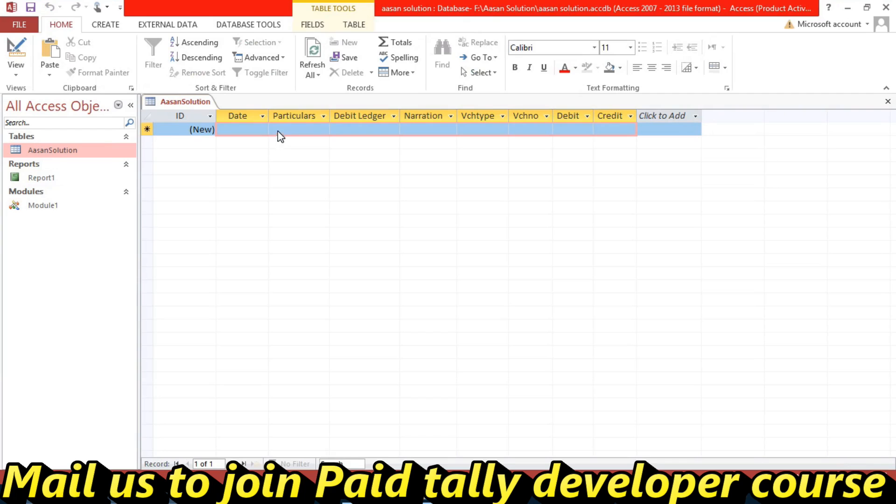
{"action": "right_click", "coordinate": [247, 133]}
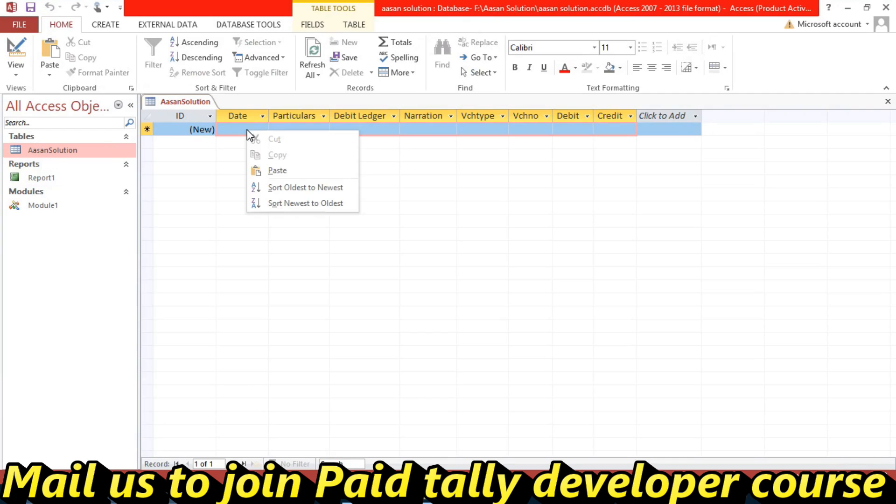
{"action": "left_click", "coordinate": [277, 171]}
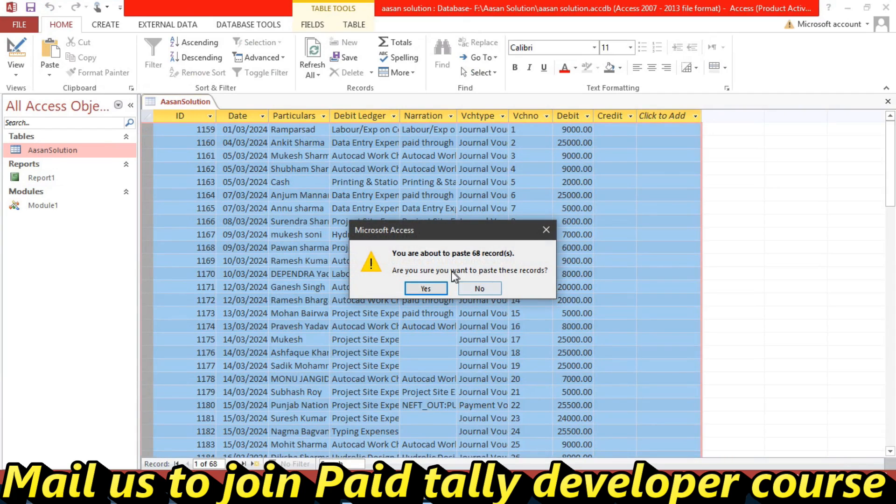
{"action": "left_click", "coordinate": [413, 285]}
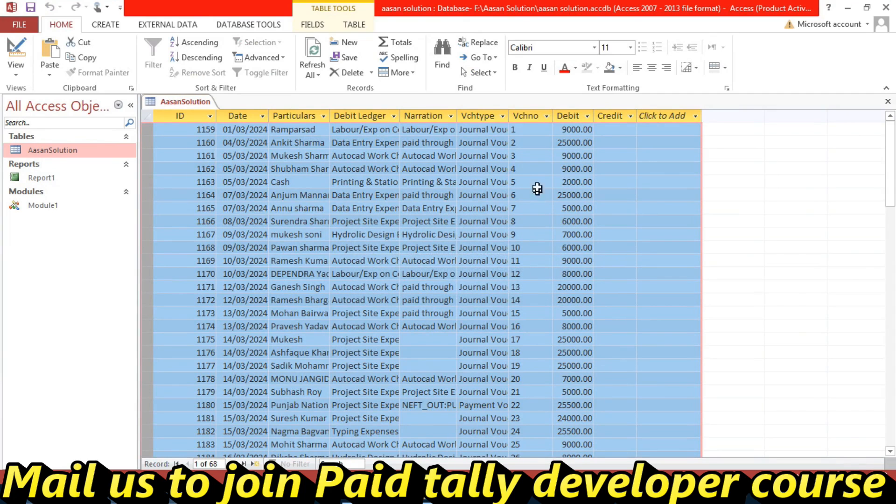
{"action": "scroll", "coordinate": [513, 228], "scroll_direction": "down", "scroll_amount": 8}
{"action": "scroll", "coordinate": [205, 254], "scroll_direction": "down", "scroll_amount": 4}
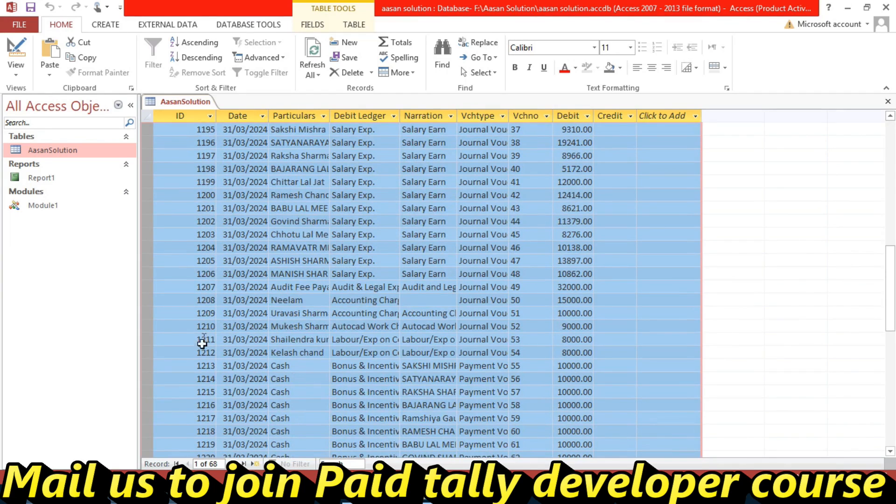
{"action": "scroll", "coordinate": [196, 326], "scroll_direction": "down", "scroll_amount": 8}
{"action": "scroll", "coordinate": [262, 366], "scroll_direction": "up", "scroll_amount": 4}
{"action": "scroll", "coordinate": [285, 361], "scroll_direction": "up", "scroll_amount": 4}
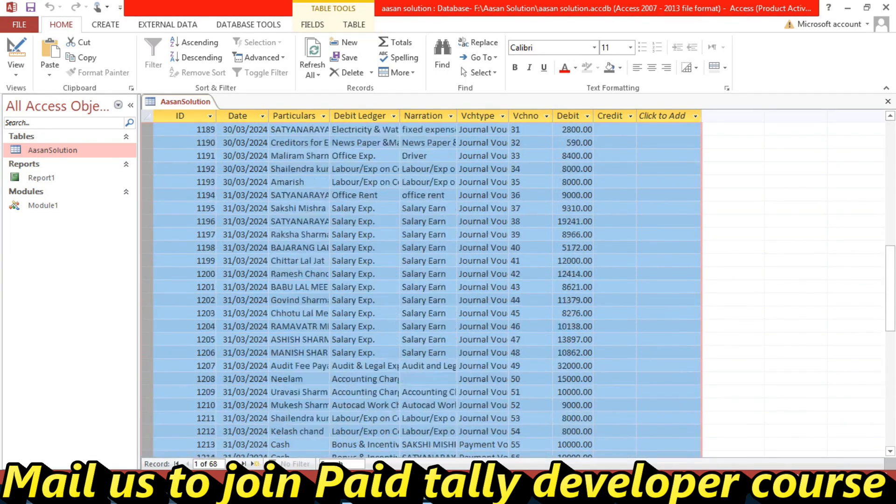
- Close the AasanSolution table and open Report1 to review the generated vouchers
{"action": "left_click", "coordinate": [888, 101]}
{"action": "double_click", "coordinate": [76, 181]}
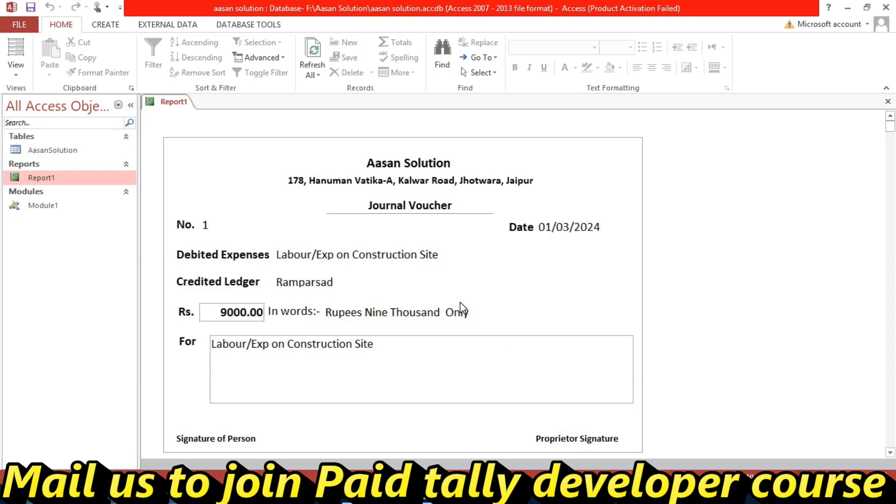
{"action": "scroll", "coordinate": [461, 309], "scroll_direction": "down", "scroll_amount": 20}
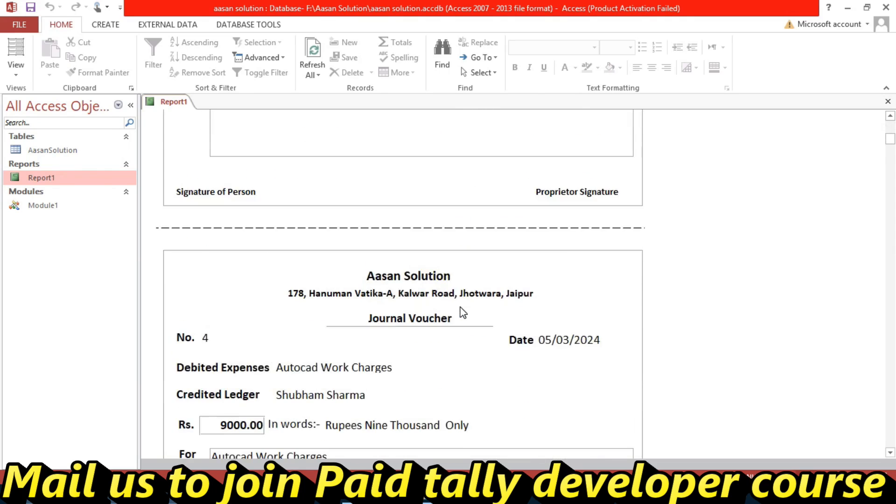
{"action": "scroll", "coordinate": [462, 312], "scroll_direction": "down", "scroll_amount": 20}
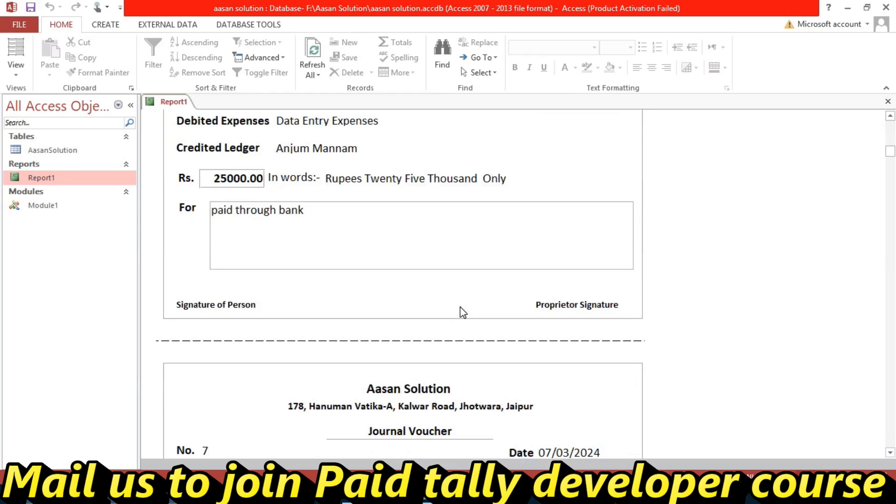
{"action": "scroll", "coordinate": [463, 311], "scroll_direction": "up", "scroll_amount": 20}
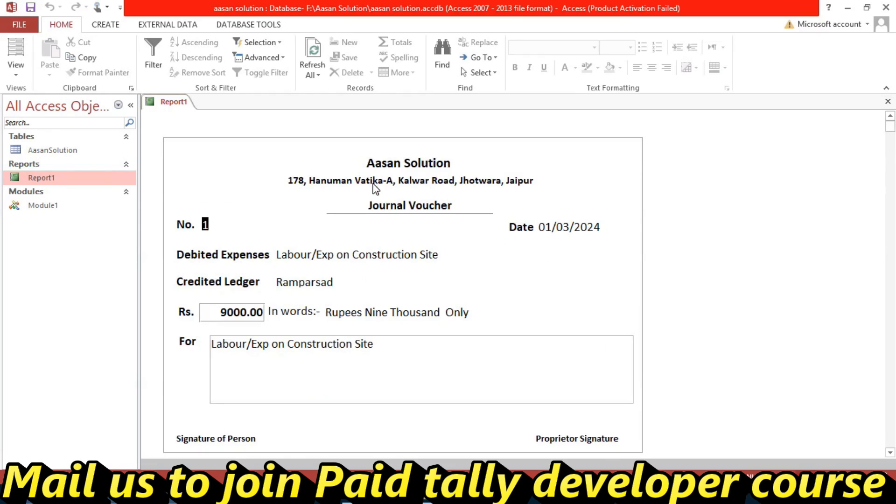
- Open Report1 in Design View and change the company name label in the Detail section to "Solution Aasan"
{"action": "left_click", "coordinate": [16, 75]}
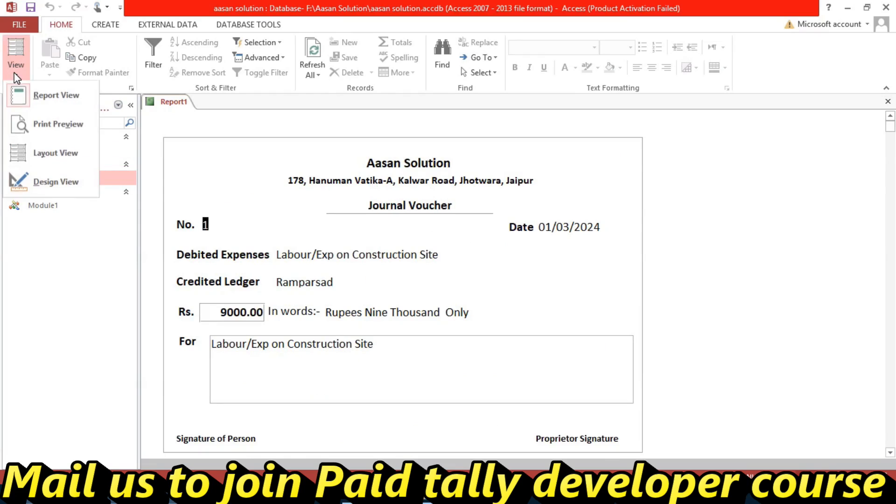
{"action": "left_click", "coordinate": [44, 192]}
{"action": "double_click", "coordinate": [374, 187]}
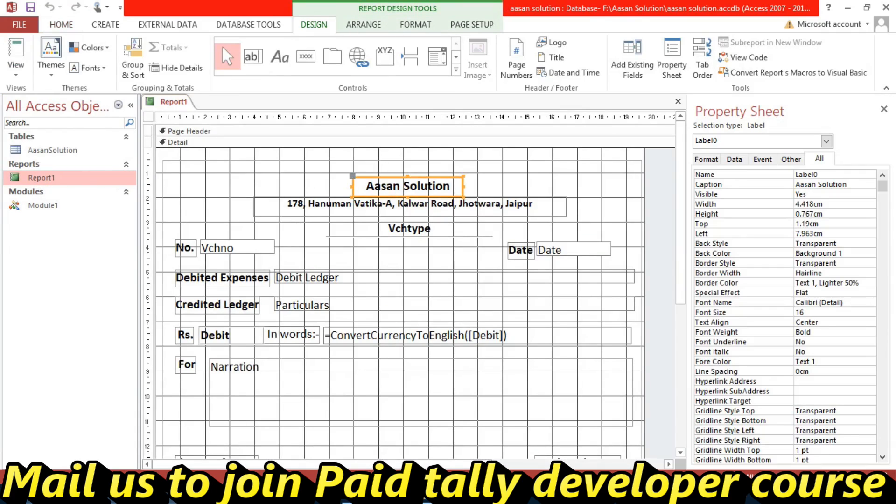
{"action": "double_click", "coordinate": [383, 186]}
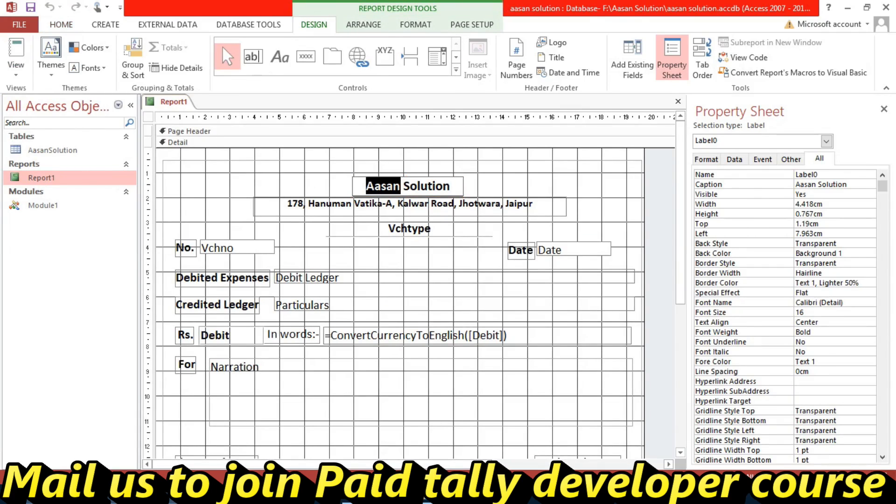
{"action": "left_click_drag", "start_coordinate": [366, 186], "coordinate": [451, 186]}
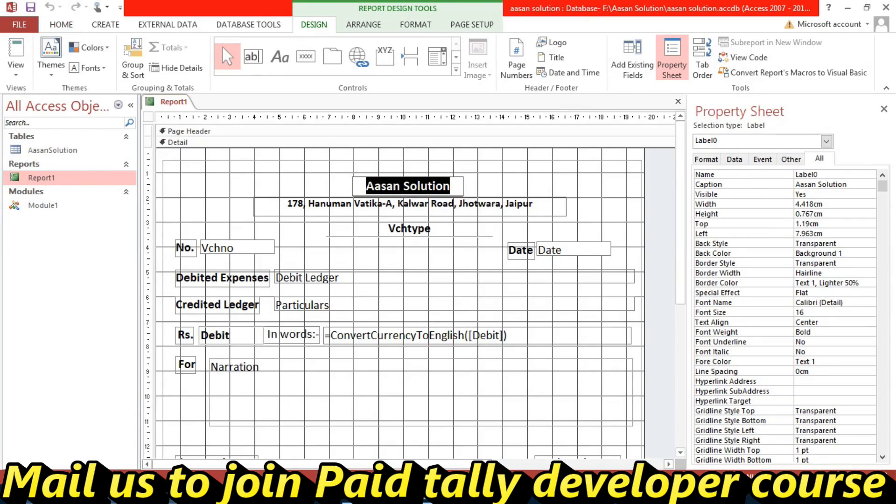
{"action": "type", "text": "Solution"}
{"action": "key", "text": "BackSpace"}
{"action": "key", "text": "BackSpace"}
{"action": "key", "text": "BackSpace"}
{"action": "key", "text": "BackSpace"}
{"action": "key", "text": "BackSpace"}
{"action": "type", "text": "lution Aasan"}
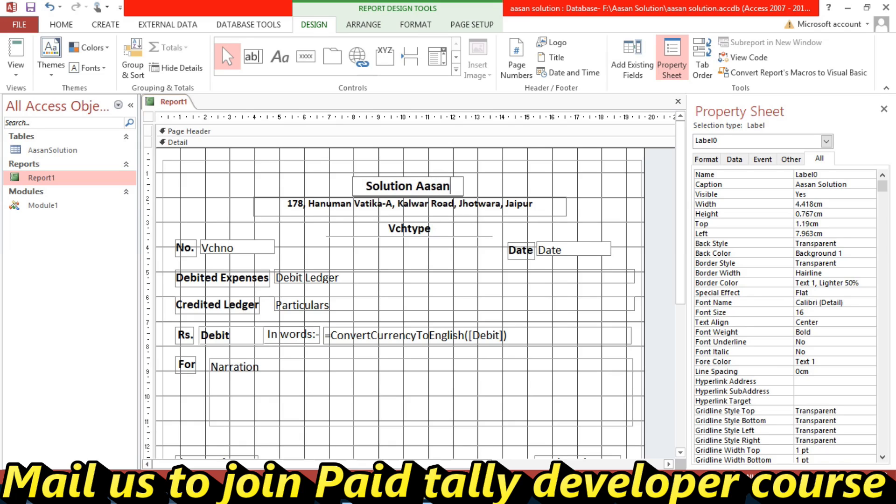
- Replace the text of the address label under the company name with the company's new address
{"action": "left_click", "coordinate": [418, 209]}
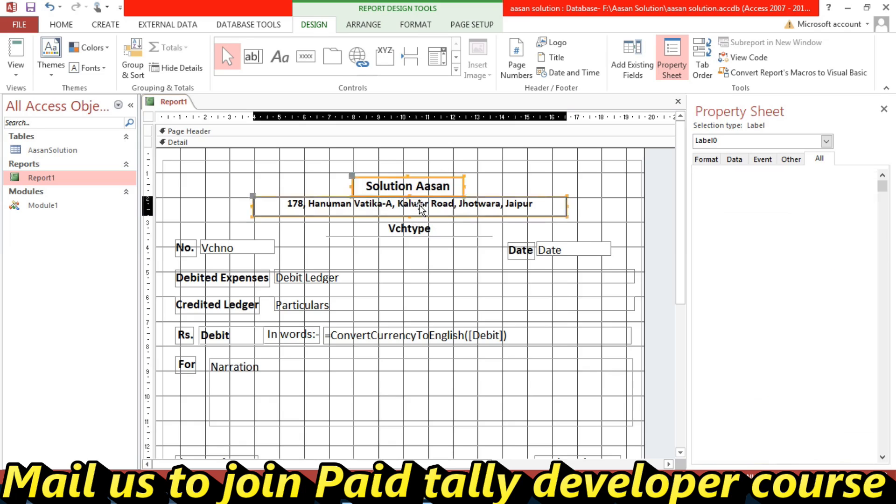
{"action": "type", "text": "Chandpole "}
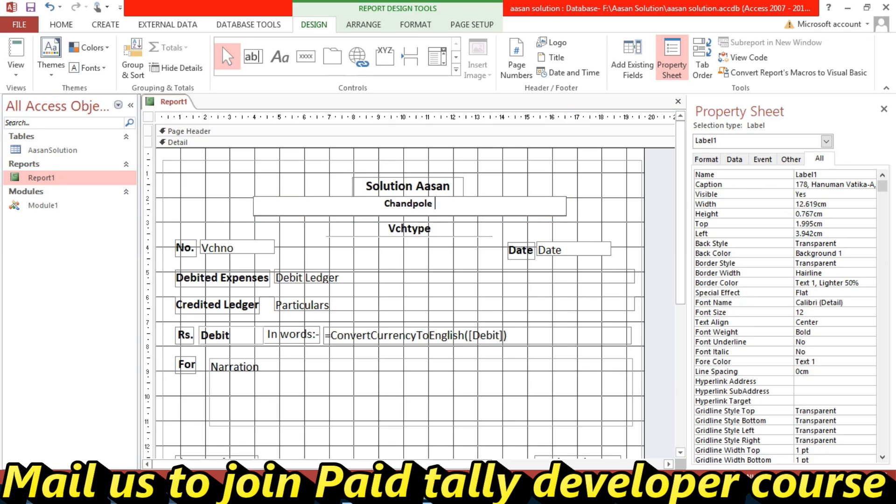
{"action": "type", "text": "Balazr, ne"}
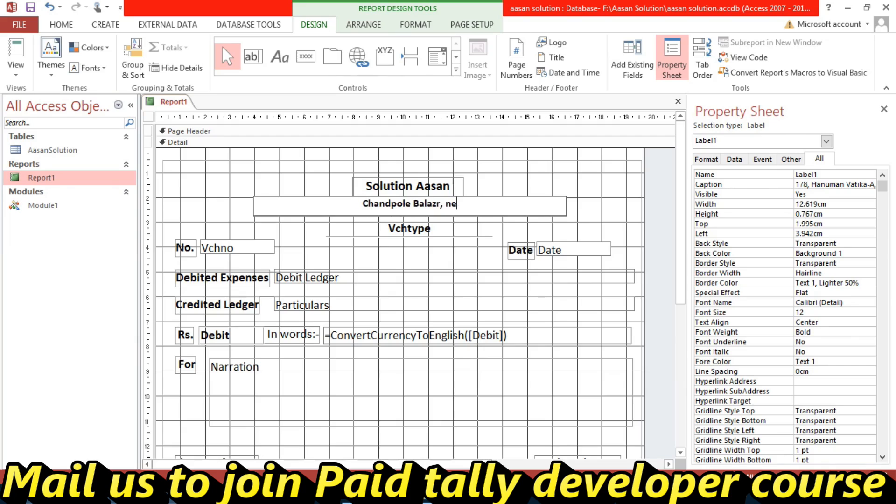
{"action": "type", "text": "ar hanuman"}
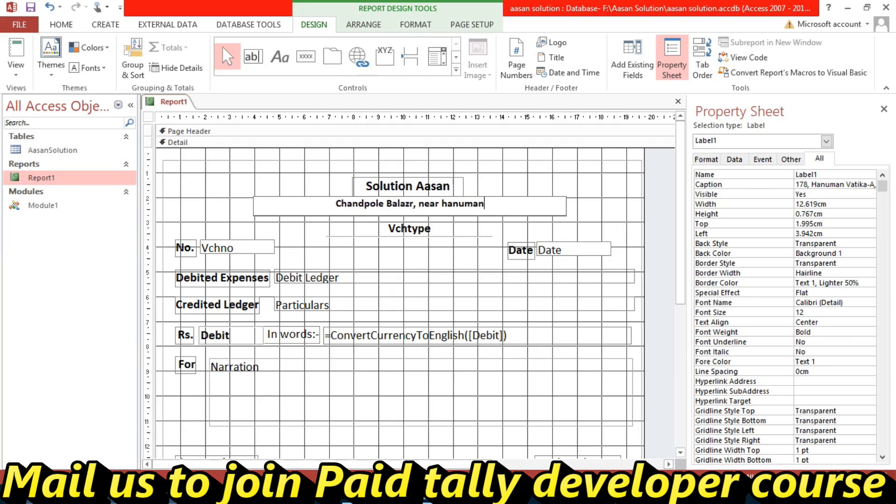
{"action": "type", "text": " mandir, "}
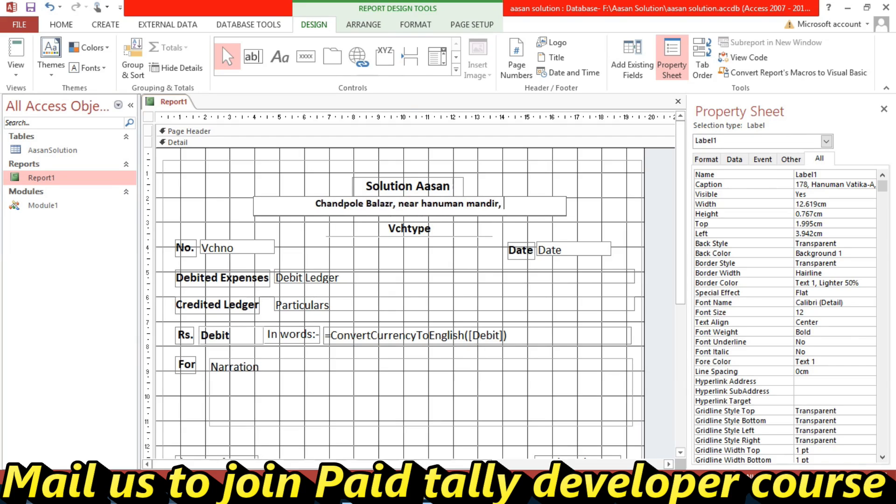
{"action": "type", "text": "Jaipur"}
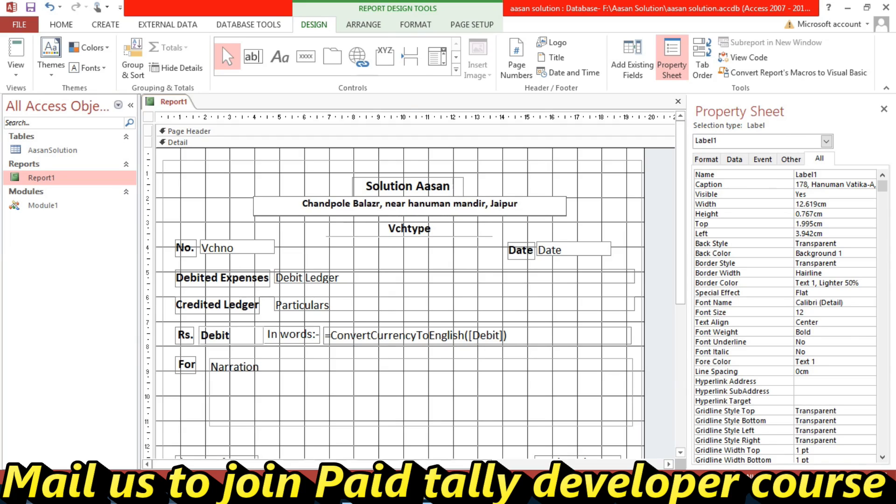
{"action": "left_click", "coordinate": [590, 220]}
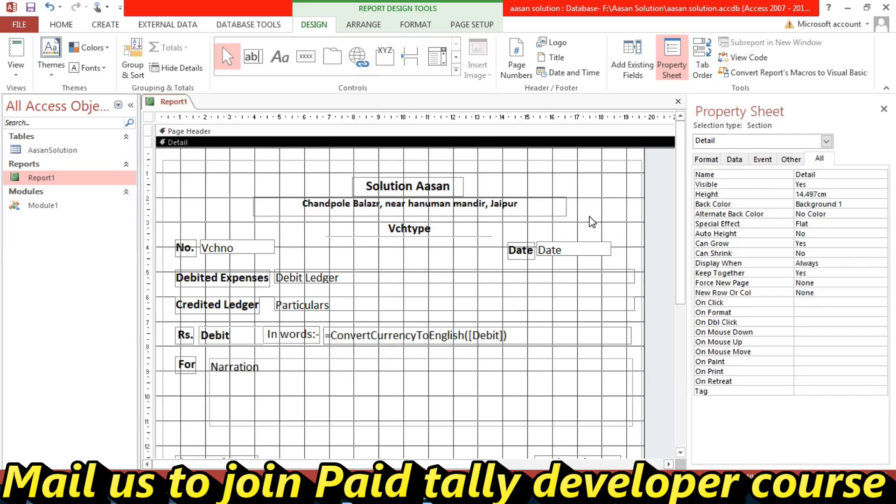
- Examine the properties of the address label and the Vchtype text box in the report design
{"action": "left_click", "coordinate": [479, 212]}
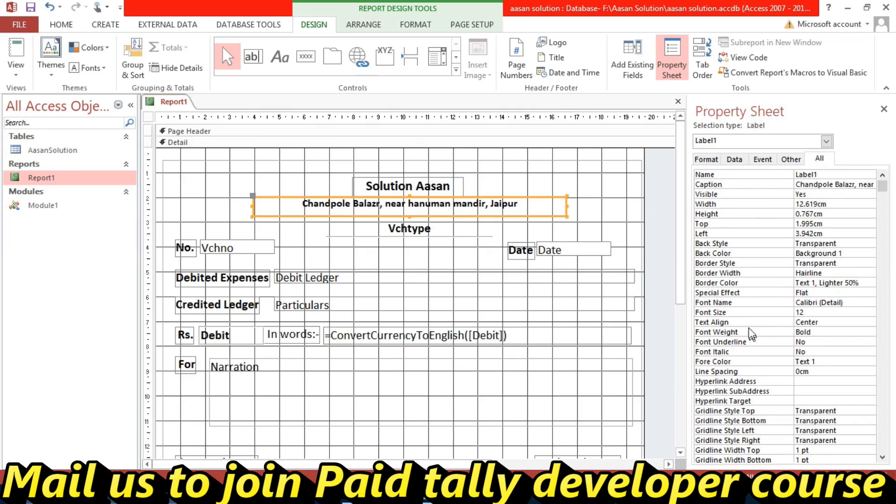
{"action": "left_click", "coordinate": [453, 233]}
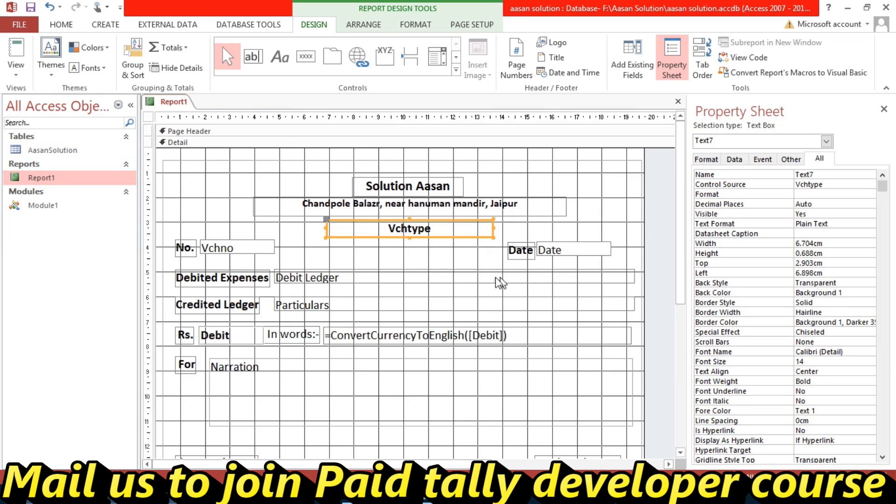
{"action": "left_click", "coordinate": [580, 226]}
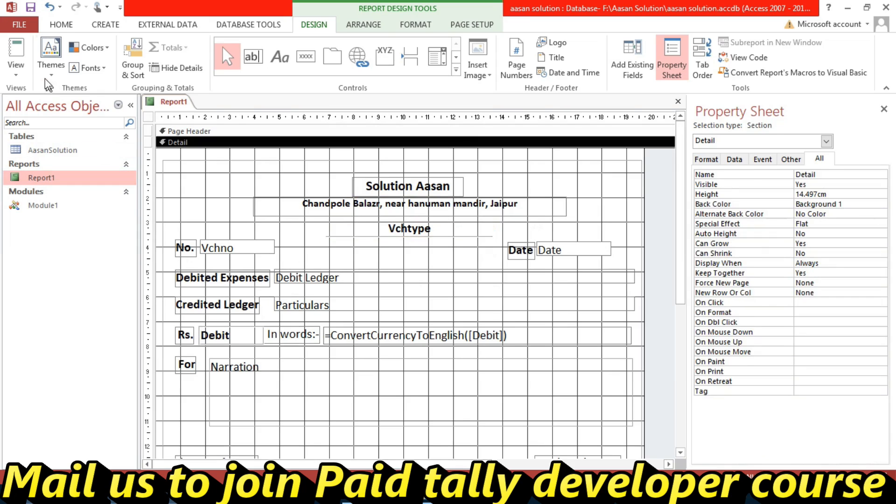
- Show Report1 in Print Preview and enlarge the page to check the new heading on the vouchers
{"action": "left_click", "coordinate": [15, 78]}
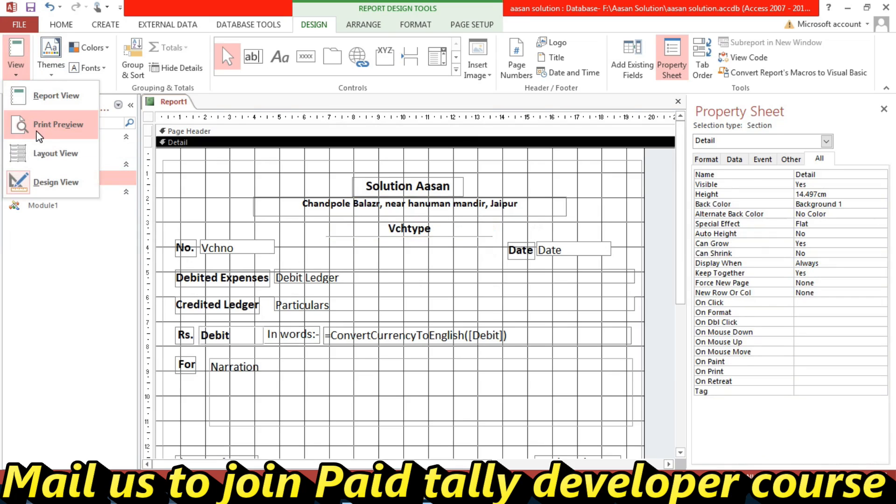
{"action": "left_click", "coordinate": [49, 132]}
{"action": "left_click", "coordinate": [397, 270]}
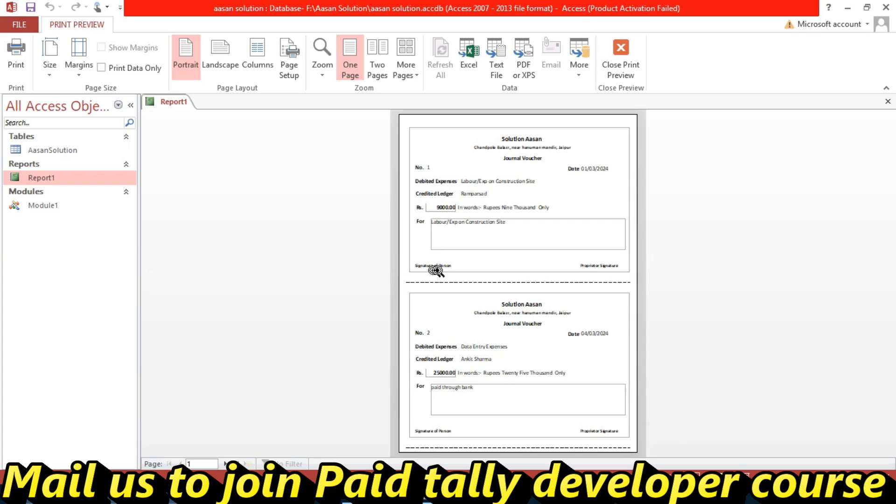
{"action": "left_click", "coordinate": [506, 337]}
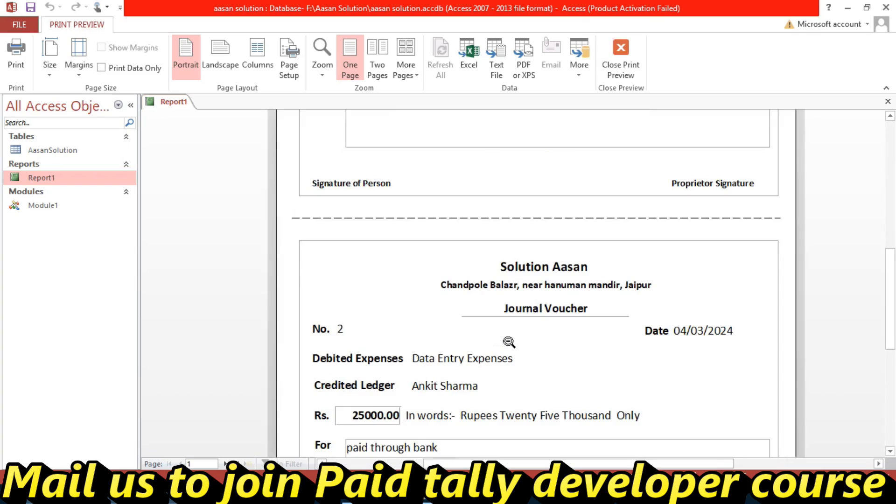
{"action": "scroll", "coordinate": [504, 315], "scroll_direction": "up", "scroll_amount": 5}
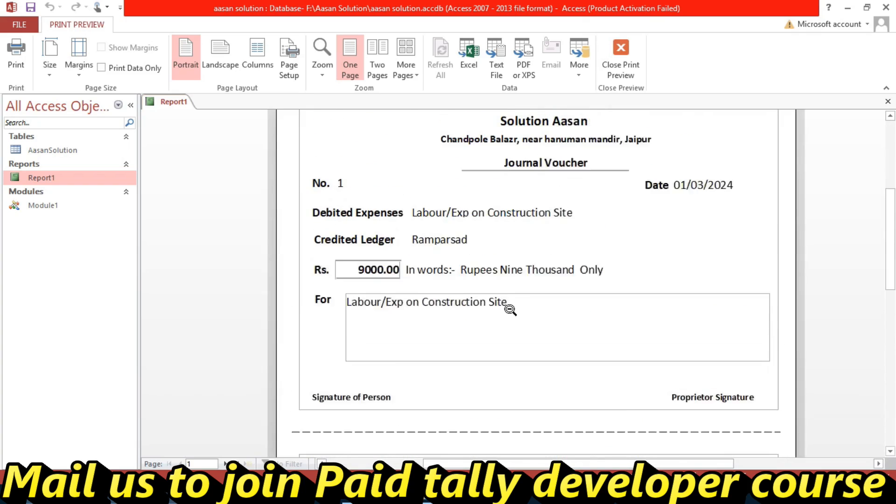
{"action": "scroll", "coordinate": [510, 310], "scroll_direction": "up", "scroll_amount": 1}
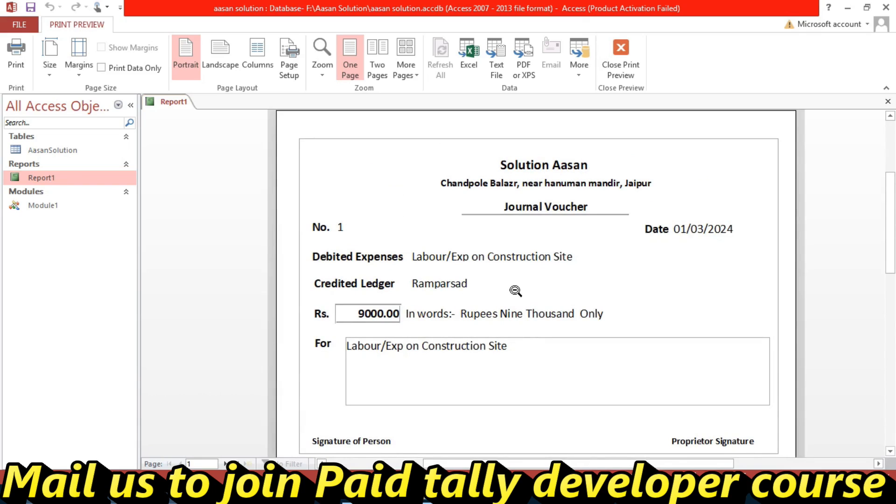
- Export Report1 as a PDF named "new vouchers" into the revdata folder in Downloads
{"action": "right_click", "coordinate": [510, 235]}
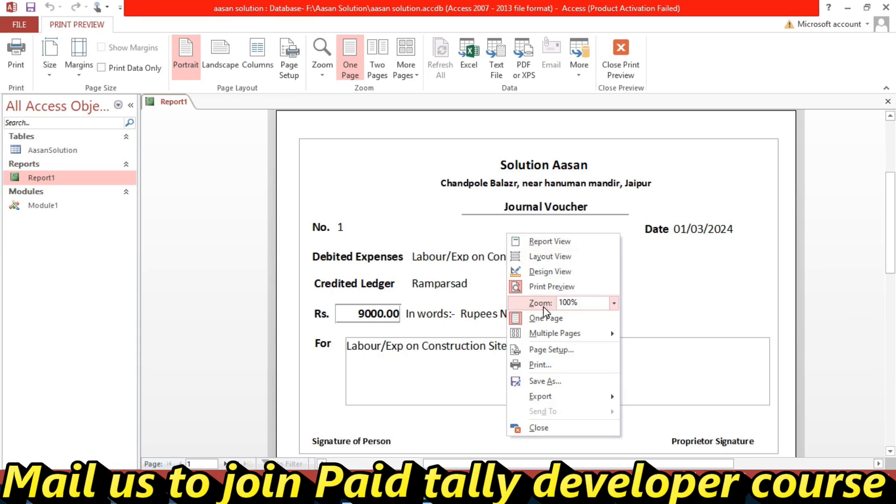
{"action": "mouse_move", "coordinate": [566, 394]}
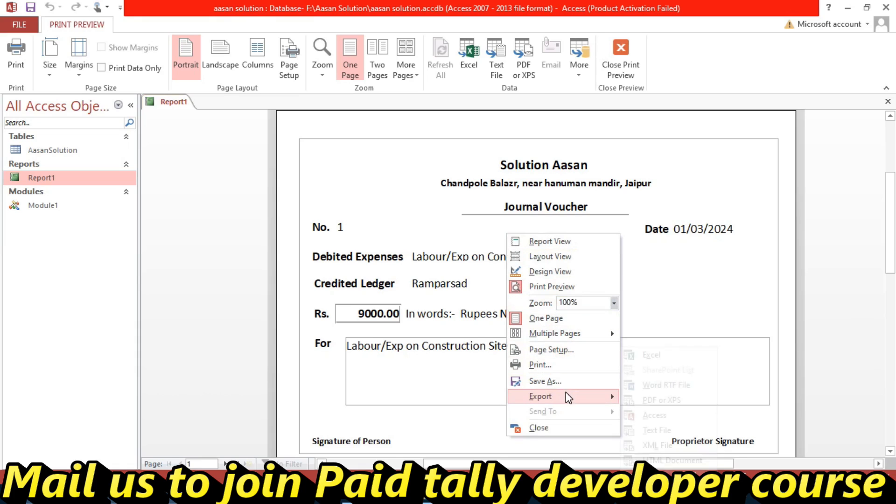
{"action": "left_click", "coordinate": [650, 401]}
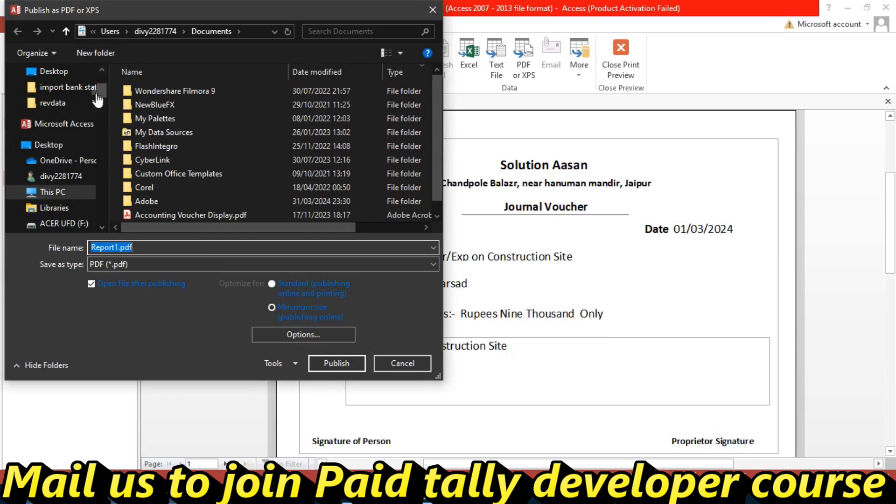
{"action": "scroll", "coordinate": [77, 127], "scroll_direction": "up", "scroll_amount": 3}
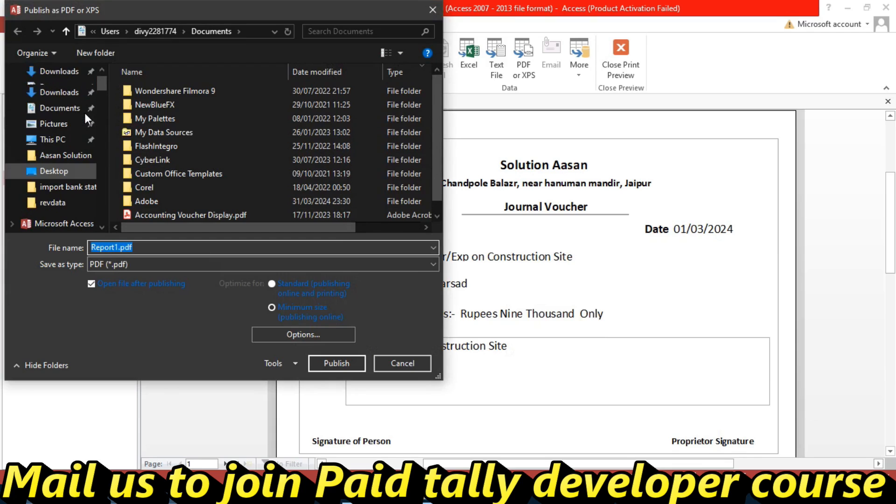
{"action": "left_click", "coordinate": [59, 91]}
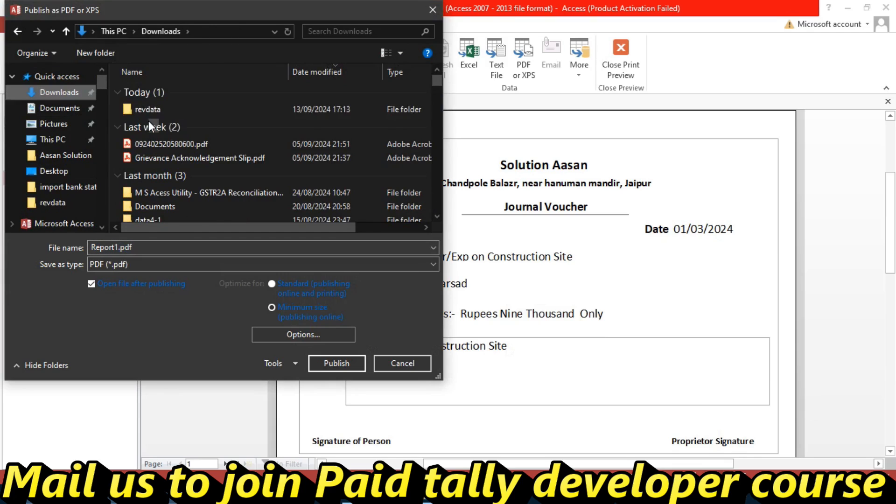
{"action": "double_click", "coordinate": [154, 107]}
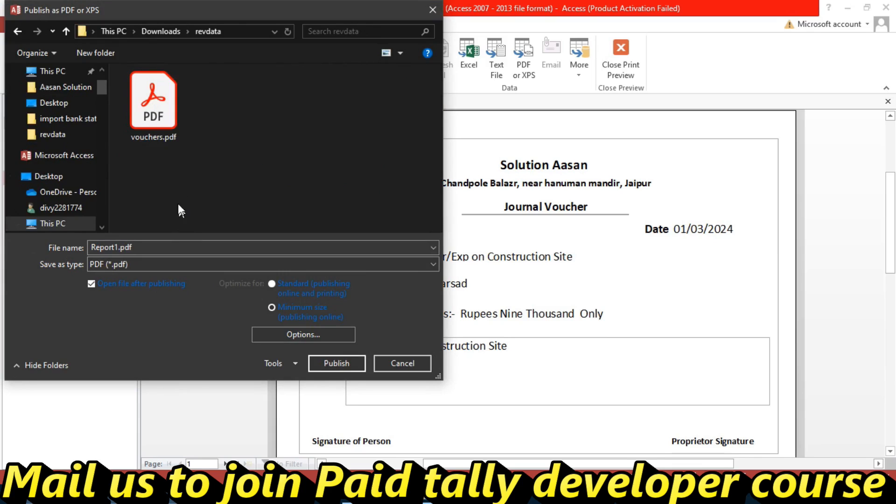
{"action": "left_click", "coordinate": [153, 105]}
{"action": "type", "text": "new vouchers"}
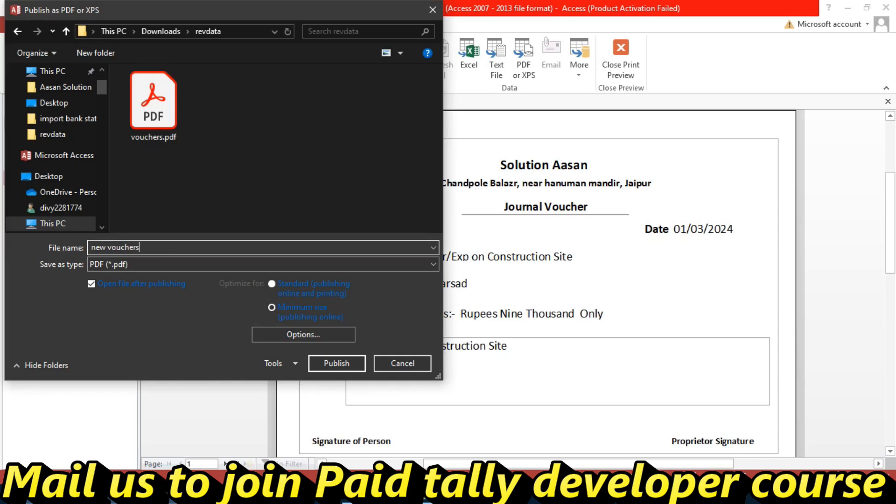
{"action": "left_click", "coordinate": [332, 365]}
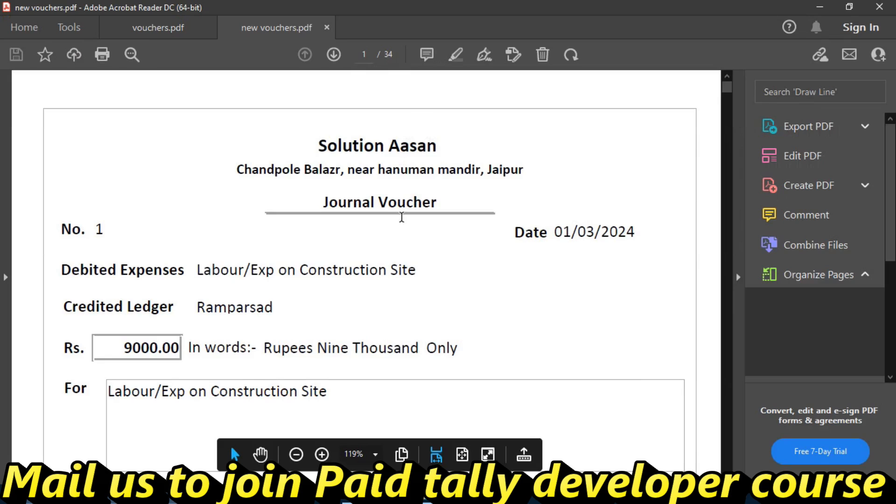
- Look through the first vouchers in new vouchers.pdf, collapsing the tools pane for a wider page view
{"action": "scroll", "coordinate": [401, 217], "scroll_direction": "down", "scroll_amount": 4}
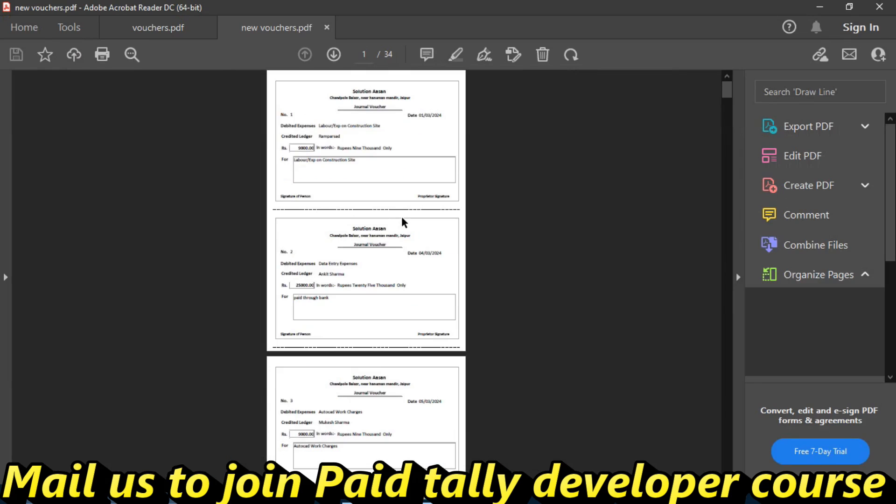
{"action": "scroll", "coordinate": [405, 223], "scroll_direction": "up", "scroll_amount": 2}
{"action": "scroll", "coordinate": [402, 217], "scroll_direction": "up", "scroll_amount": 1}
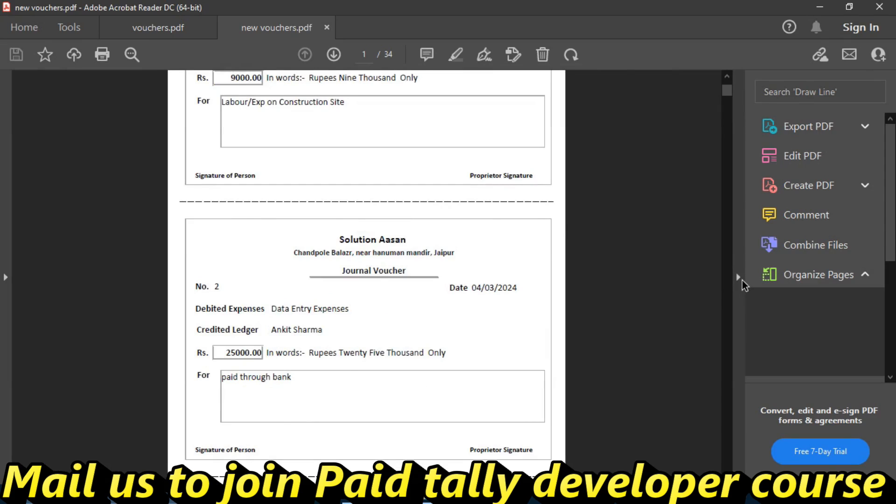
{"action": "left_click", "coordinate": [739, 277]}
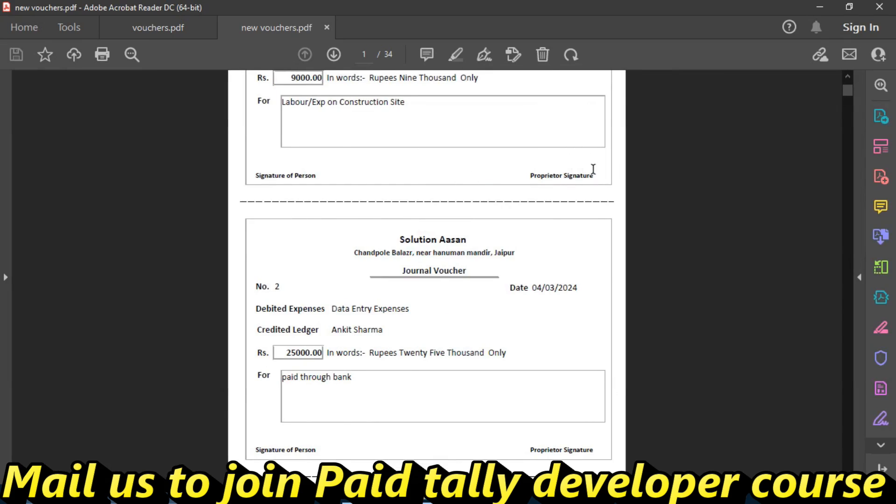
{"action": "scroll", "coordinate": [571, 251], "scroll_direction": "up", "scroll_amount": 3}
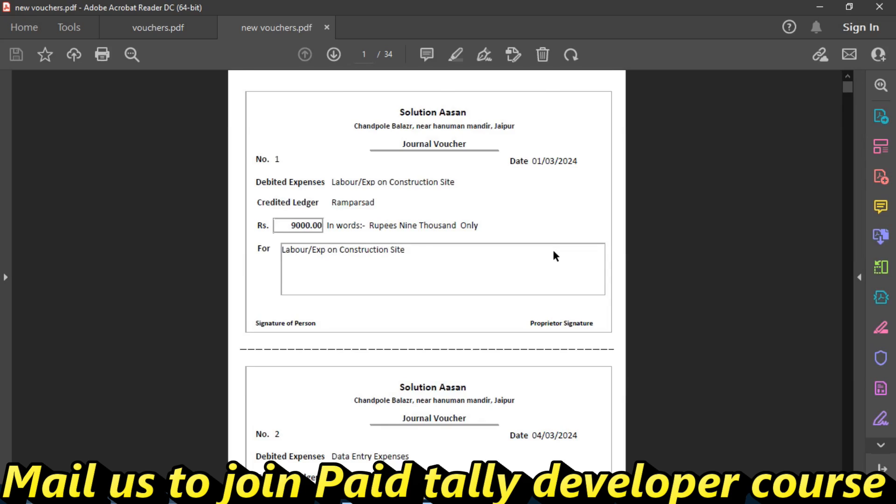
{"action": "scroll", "coordinate": [554, 251], "scroll_direction": "down", "scroll_amount": 10}
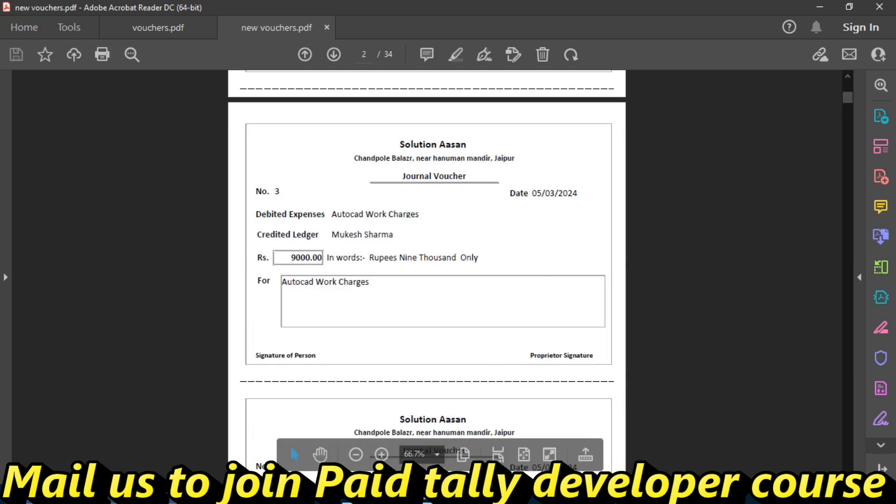
- Switch to TallyPrime and go through the Exp group's March 2024 voucher entries to compare them with the PDF
{"action": "left_click", "coordinate": [429, 501]}
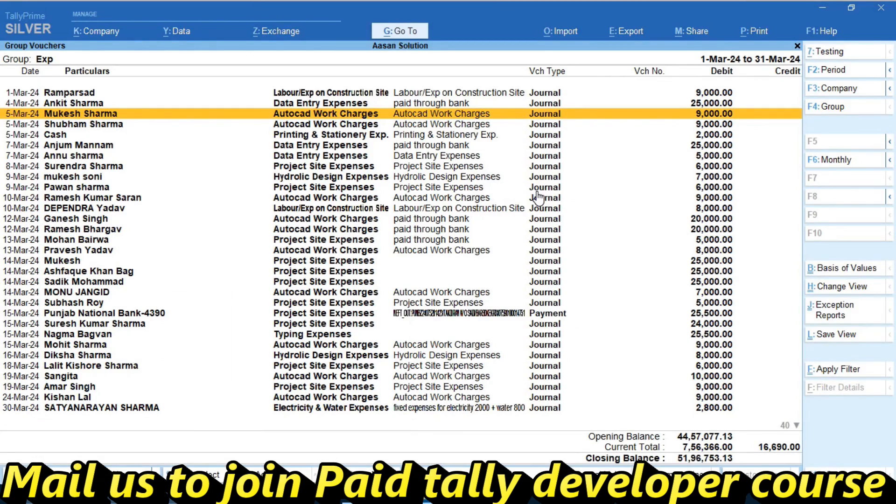
{"action": "key", "text": "Down"}
{"action": "key", "text": "Down"}
{"action": "key", "text": "Down"}
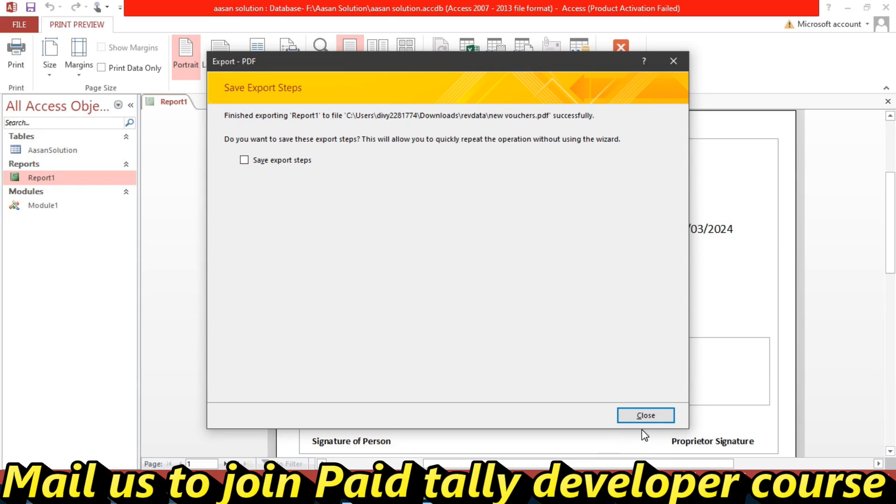
- Switch to Access, close the PDF export wizard without saving the export steps, and open the AasanSolution table
{"action": "left_click", "coordinate": [642, 417]}
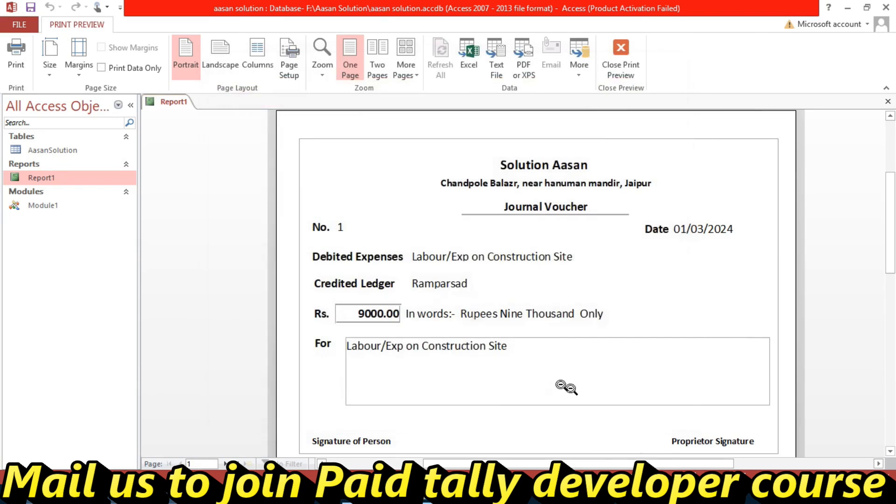
{"action": "double_click", "coordinate": [81, 150]}
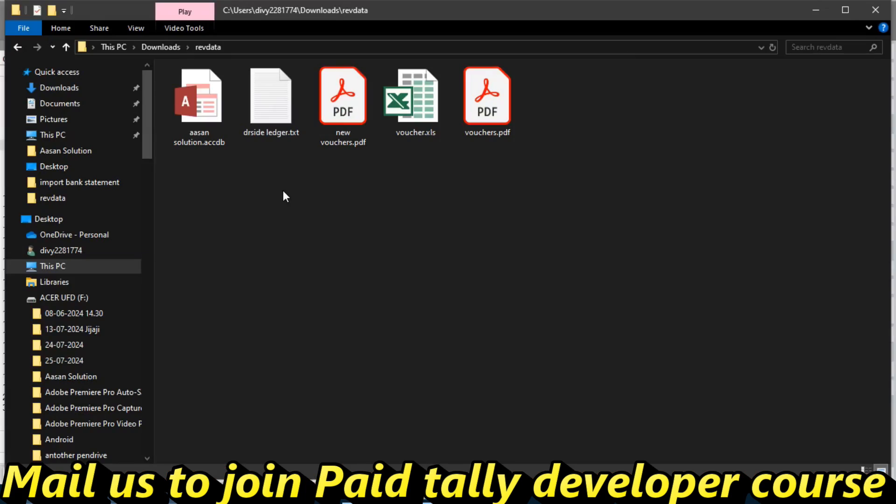
- Switch to the revdata folder in File Explorer and point out aasan solution.accdb and drside ledger.txt as the required files
{"action": "left_click_drag", "start_coordinate": [284, 200], "coordinate": [205, 114]}
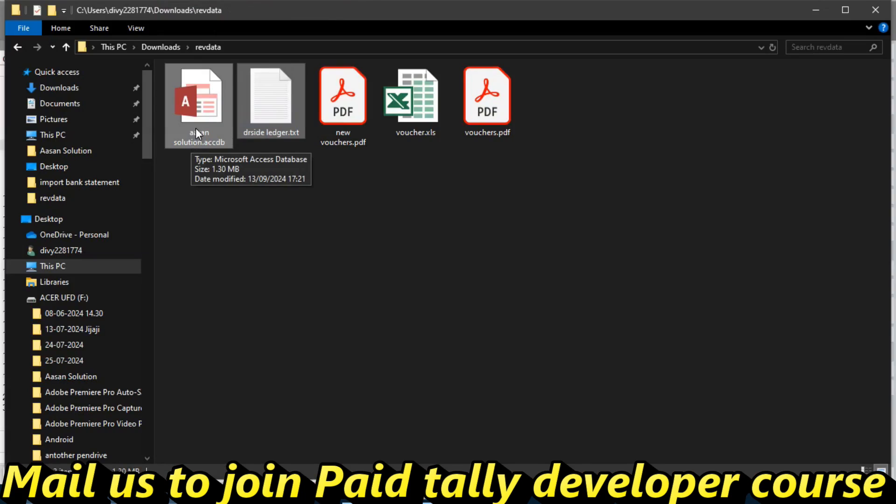
{"action": "left_click", "coordinate": [268, 122]}
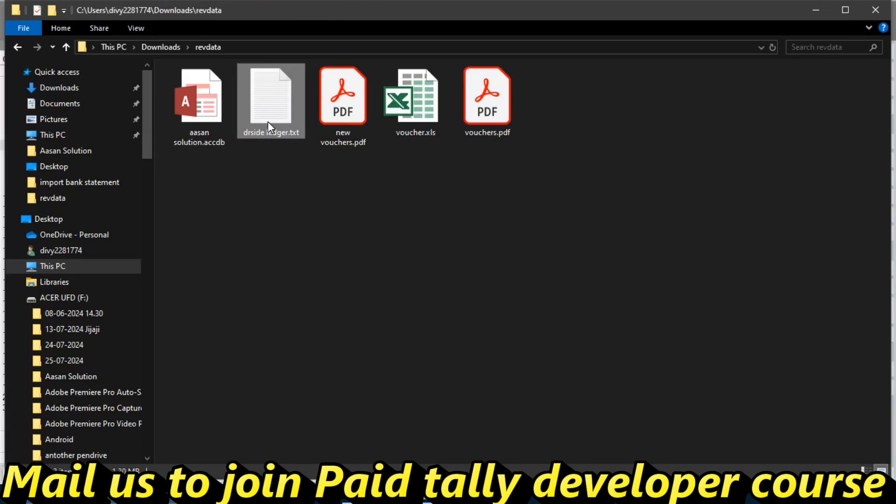
{"action": "left_click", "coordinate": [272, 243]}
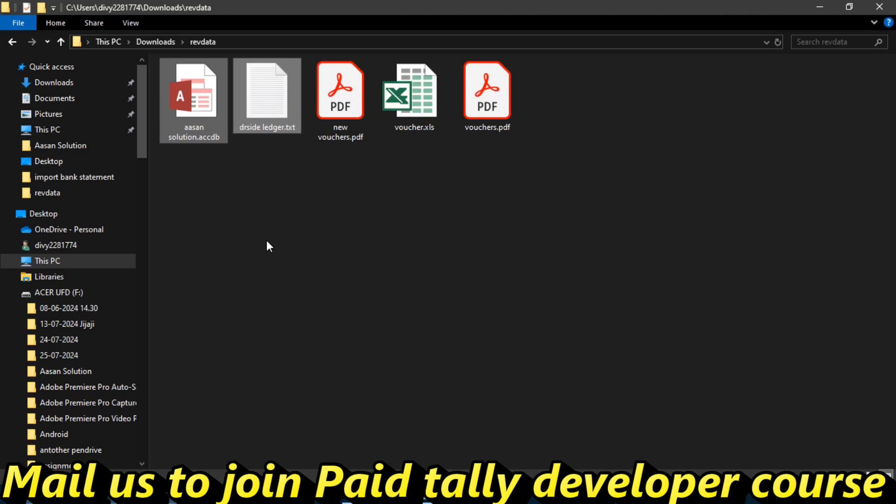
{"action": "left_click", "coordinate": [269, 239]}
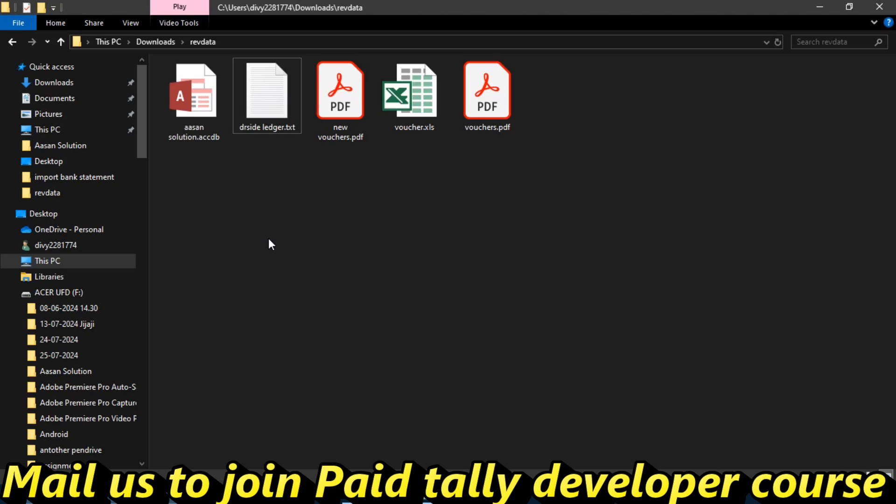
{"action": "left_click_drag", "start_coordinate": [279, 216], "coordinate": [219, 148]}
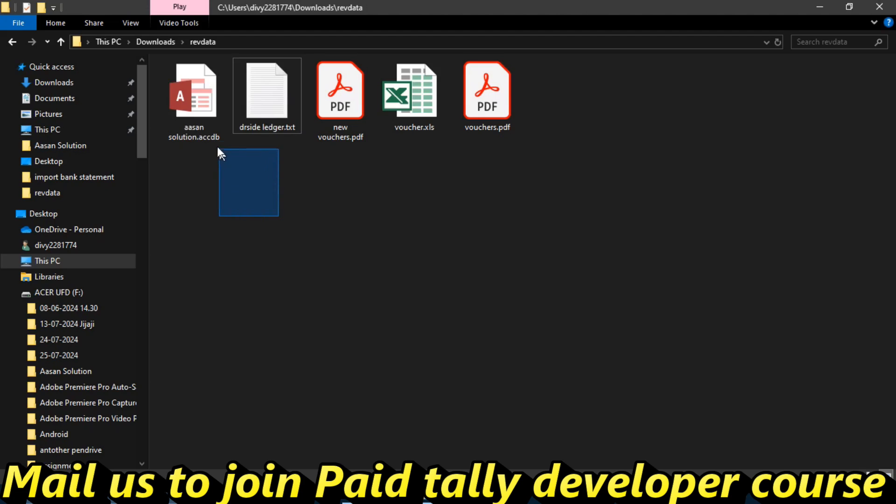
{"action": "left_click_drag", "start_coordinate": [299, 228], "coordinate": [199, 109]}
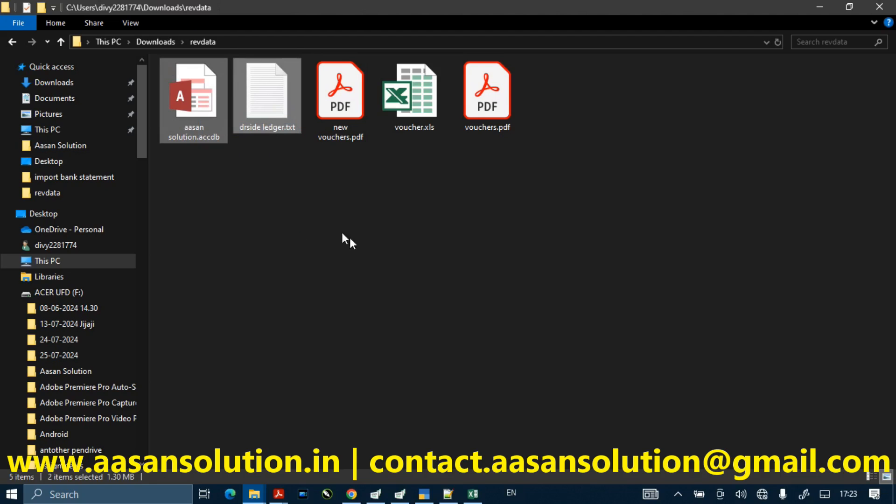
{"action": "left_click", "coordinate": [481, 339]}
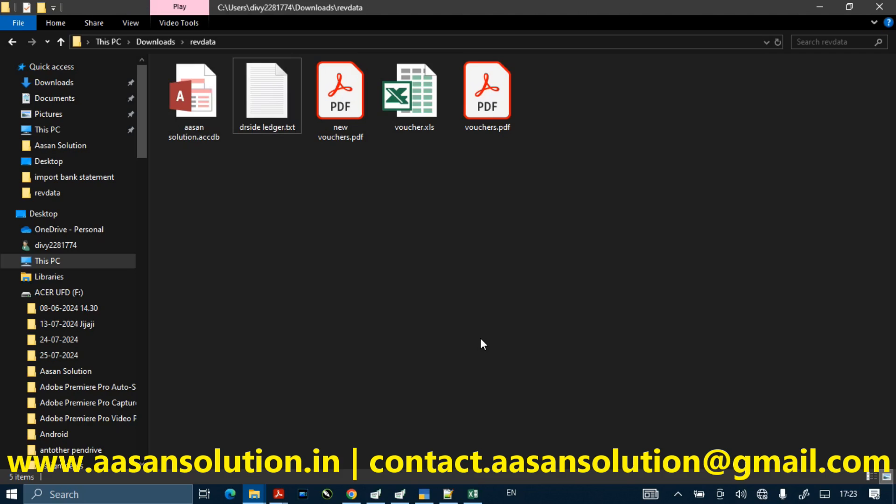